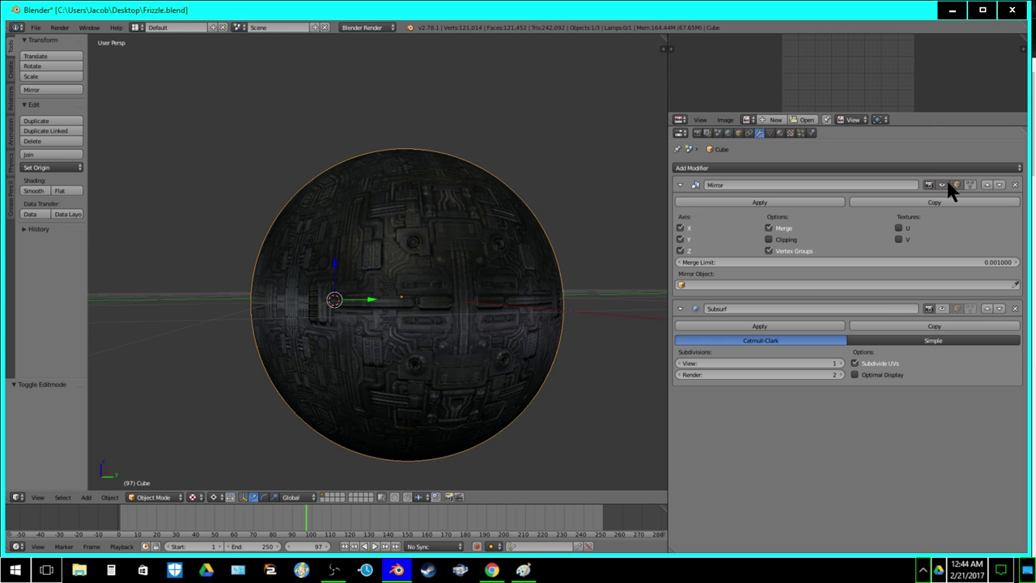
Hide the Mirror modifier's effect in the viewport and enter Edit Mode on the sphere with nothing selected
left_click(942, 184)
middle_click_drag(503, 223, 426, 361)
key("Tab")
scroll(496, 261, "up", 2)
key("a")
scroll(427, 340, "up", 2)
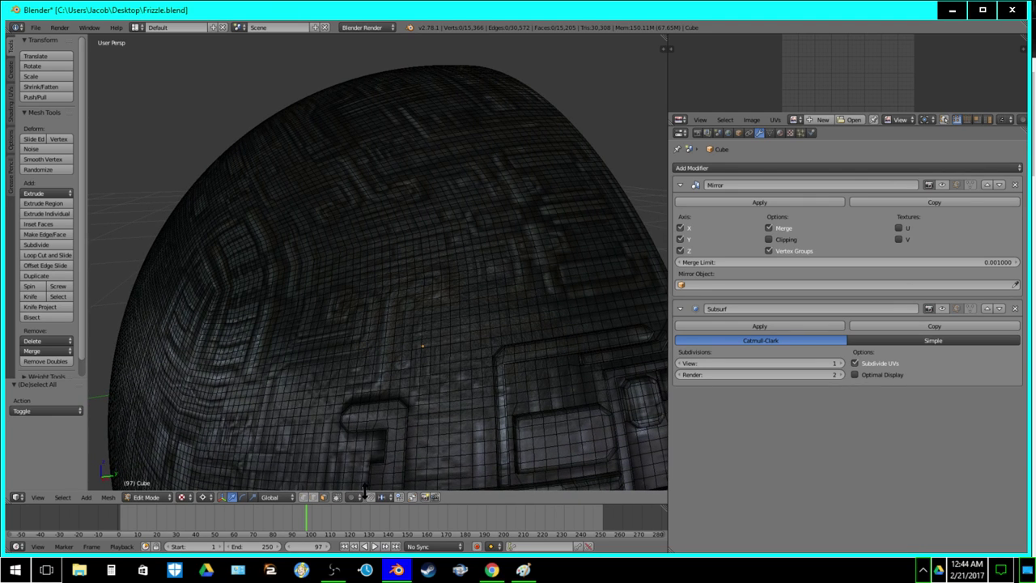
Subdivide a short edge above the hook-shaped panel and connect vertices with diagonal edges at the planned strip's end and lower bend
right_click(431, 290)
left_click(36, 245)
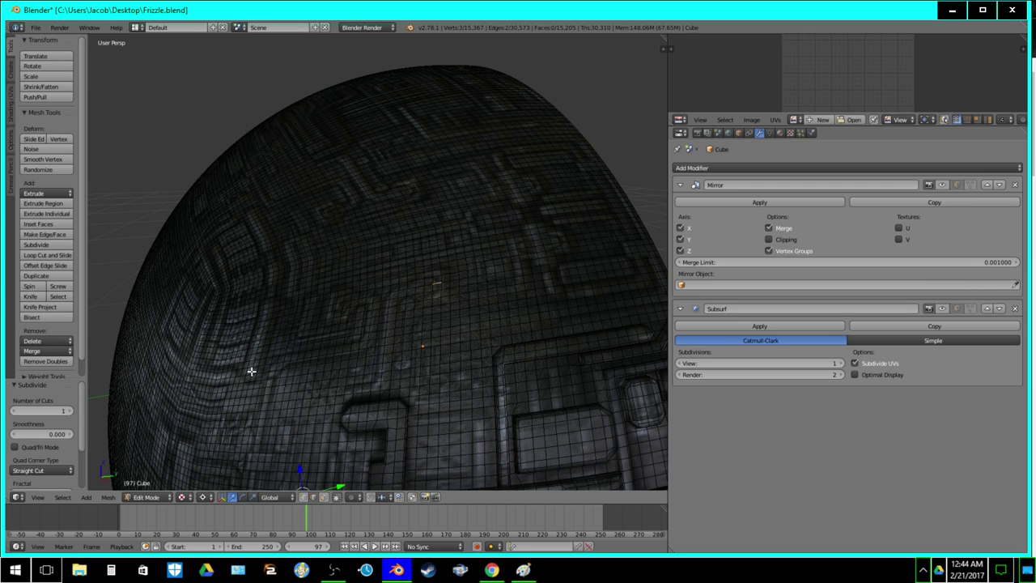
key("a")
key("j")
key("a")
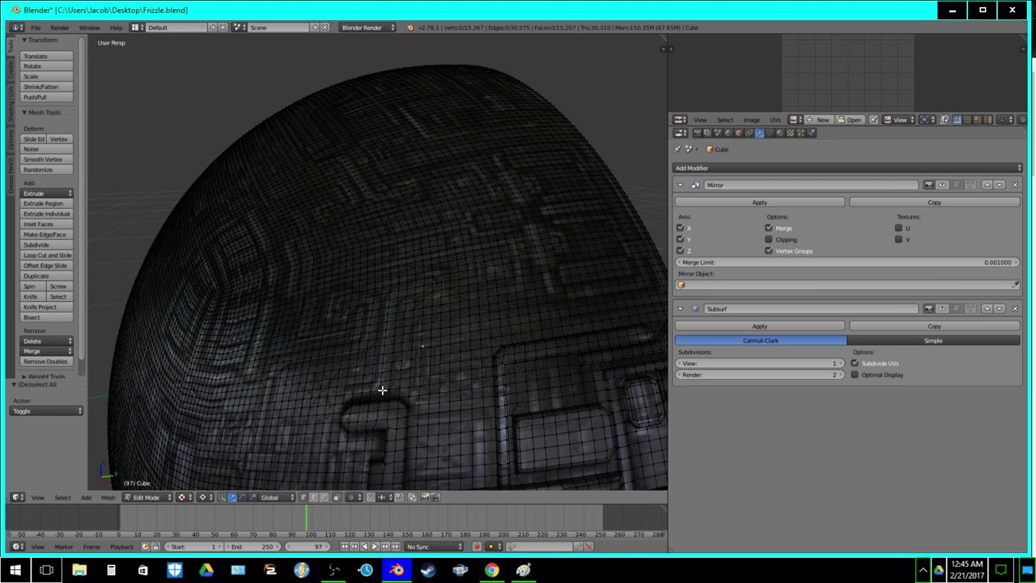
key("j")
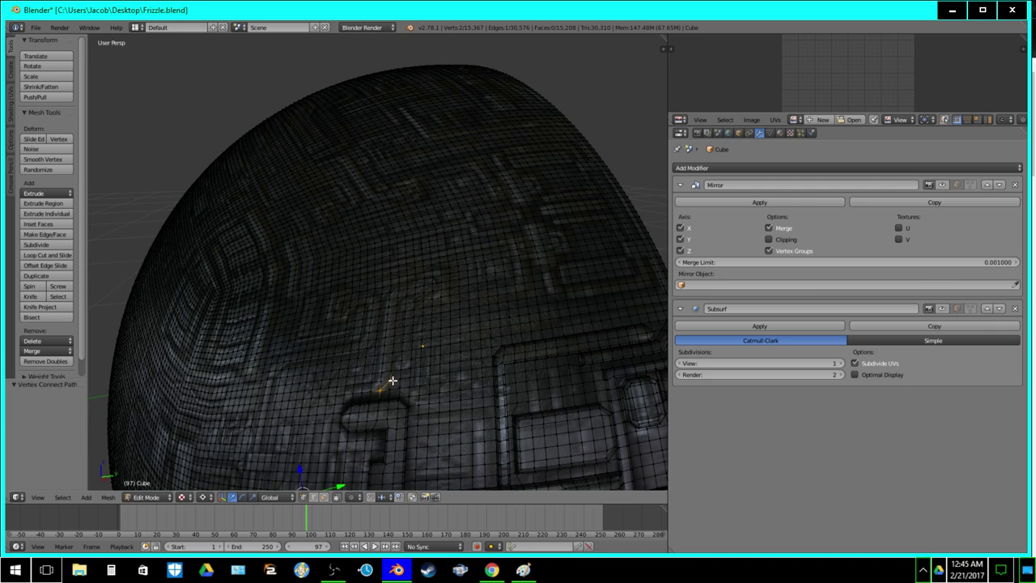
key("a")
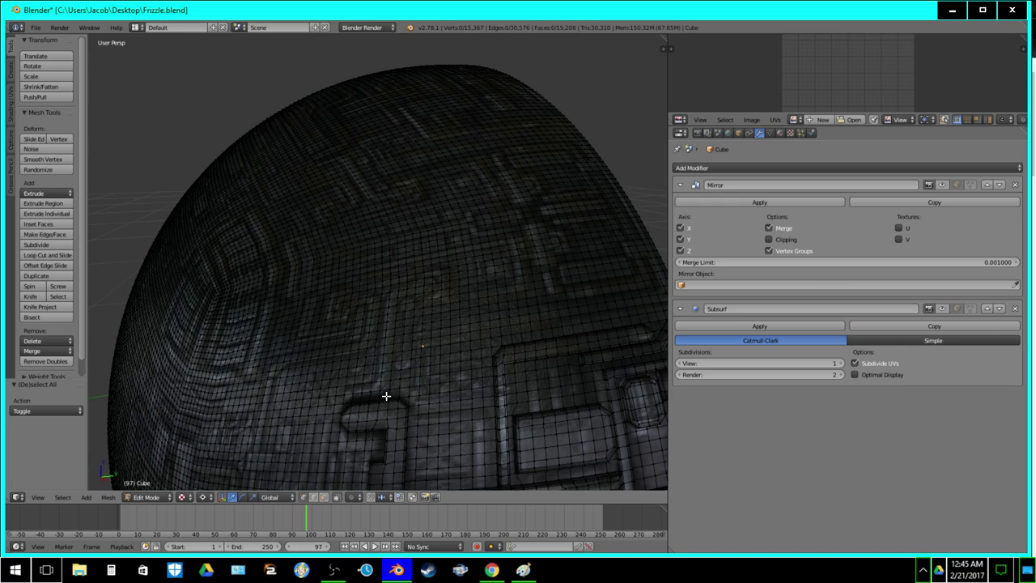
Slide the vertex at the bend just above the hook-shaped panel along its edge, and clear the selection
right_click(385, 396)
key("shift+v")
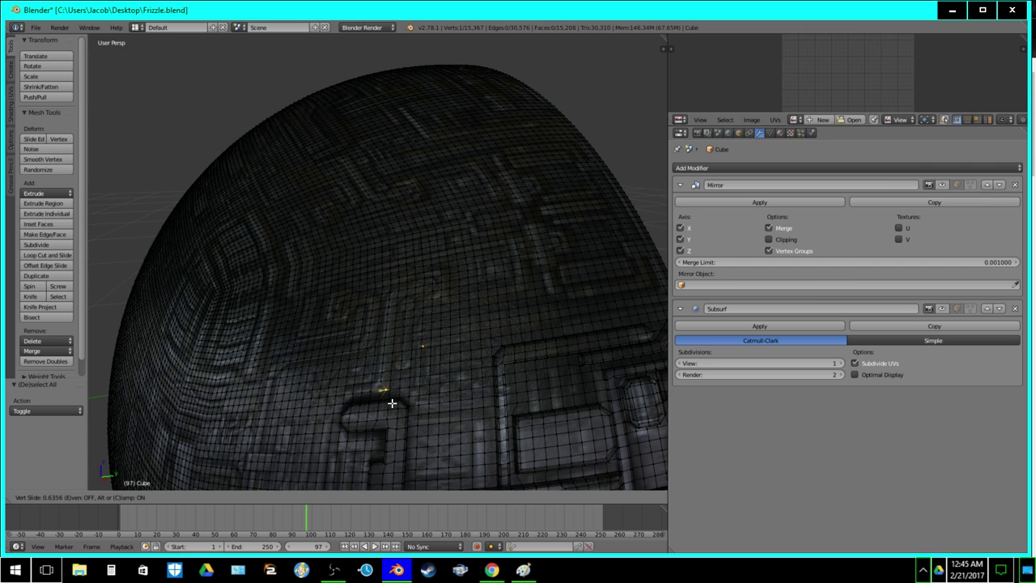
left_click(392, 402)
key("a")
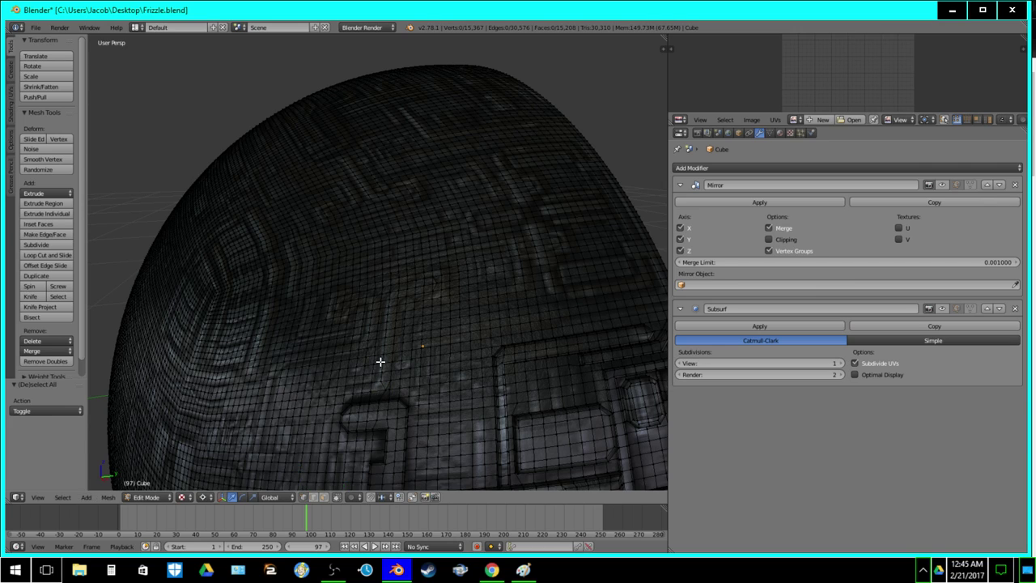
left_click(324, 497)
key("c")
scroll(430, 284, "up", 7)
left_click(429, 284)
mouse_move(430, 284)
left_mouse_down()
mouse_move(394, 292)
mouse_move(389, 334)
left_mouse_up()
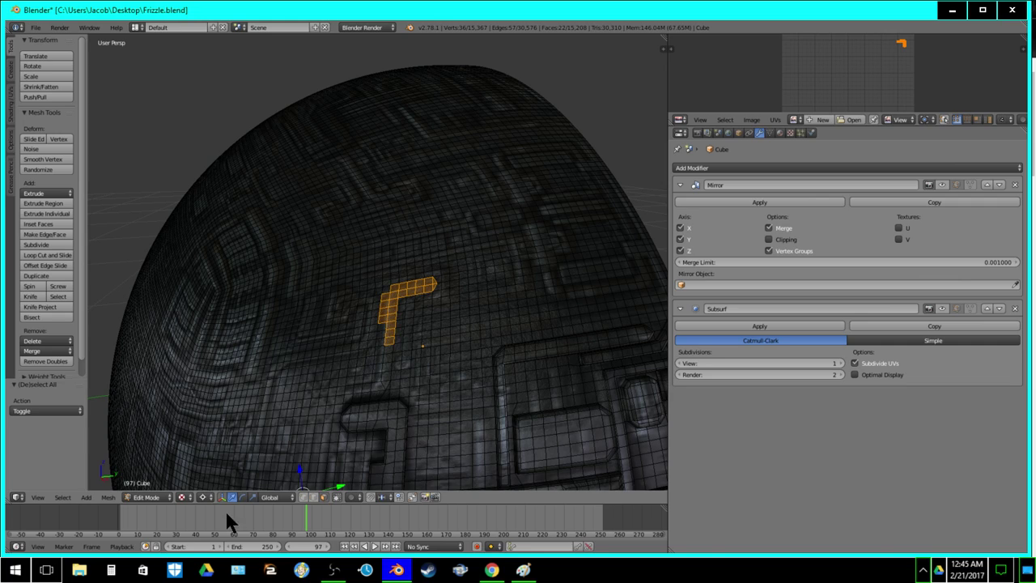
Connect two vertices diagonally across the face at the planned strip's upper corner
right_click(386, 292)
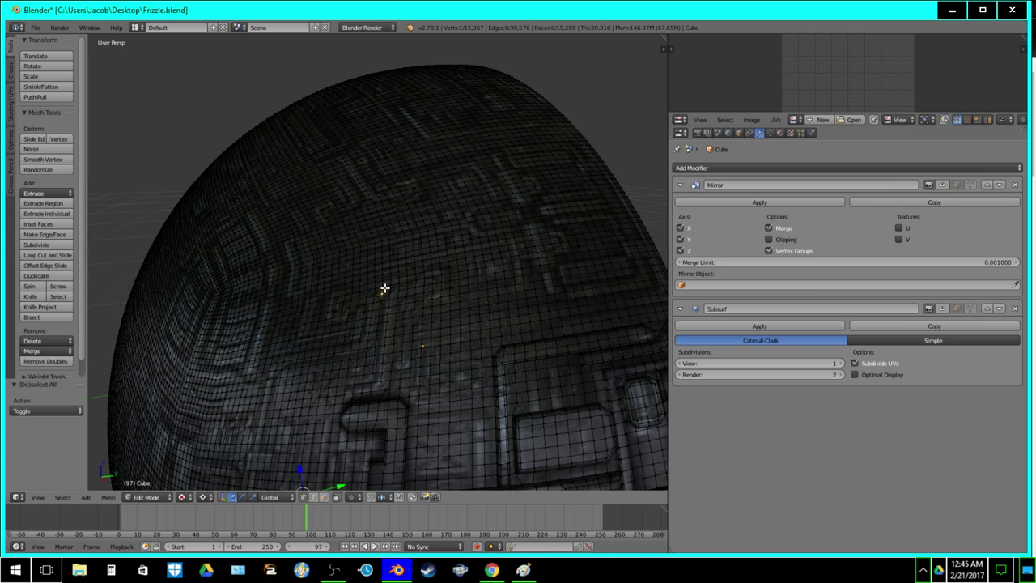
key("a")
right_click(391, 292)
Select the two-face-wide stepped strip running from its pointed upper end down to the hook-shaped panel
left_click(321, 497)
key("c")
left_click_drag(389, 299, 430, 285)
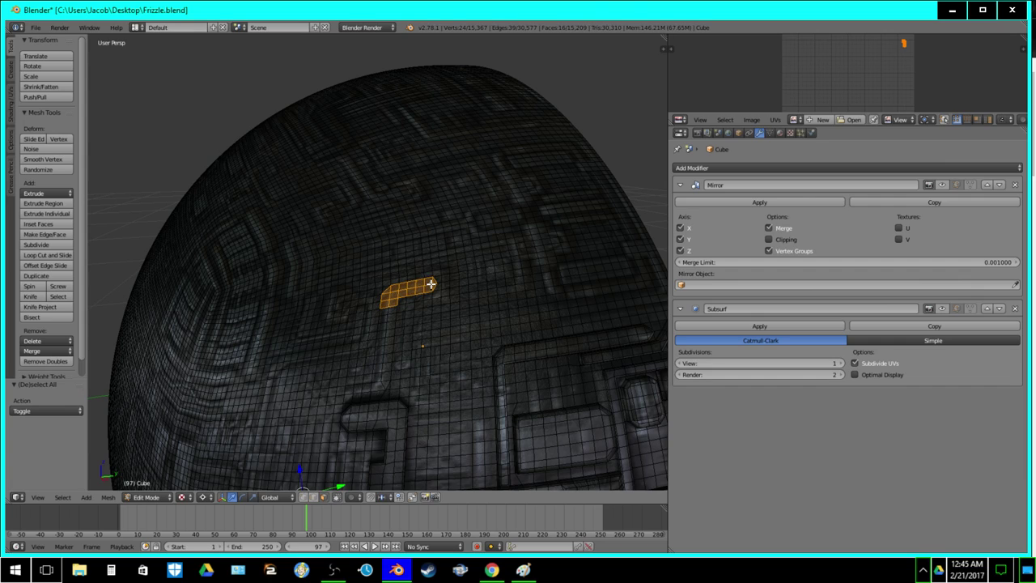
right_click(388, 302, "shift")
right_click(387, 315, "shift")
right_click(386, 331, "shift")
right_click(385, 342, "shift")
right_click(384, 356, "shift")
right_click(382, 369, "shift")
right_click(379, 378, "shift")
right_click(377, 388, "shift")
right_click(372, 389, "shift")
right_click(366, 392, "shift")
right_click(360, 393, "shift")
right_click(353, 395, "shift")
right_click(347, 395, "shift")
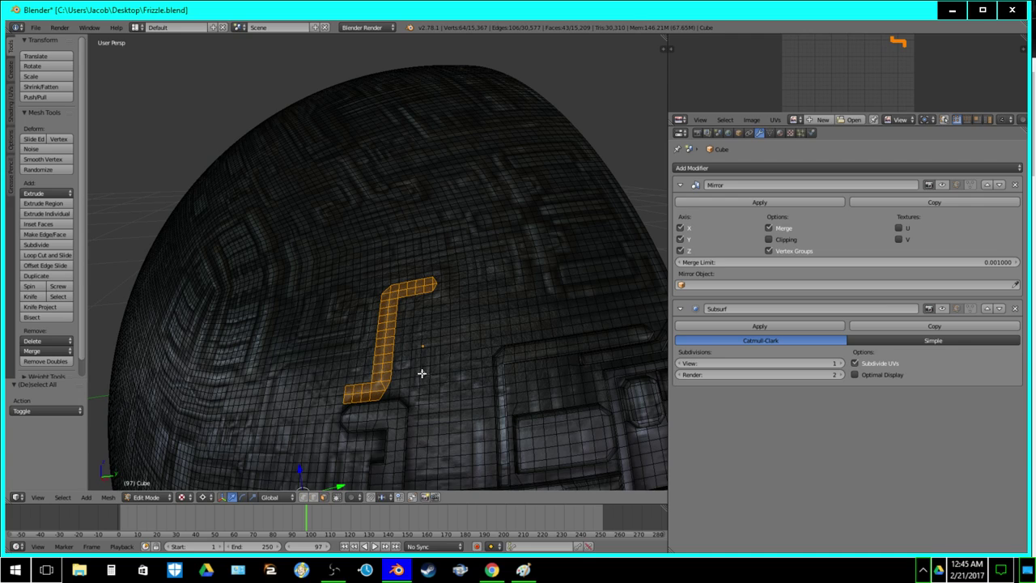
Extrude the selected stepped strip by about 0.001 and inset its faces by 0.001
key("e")
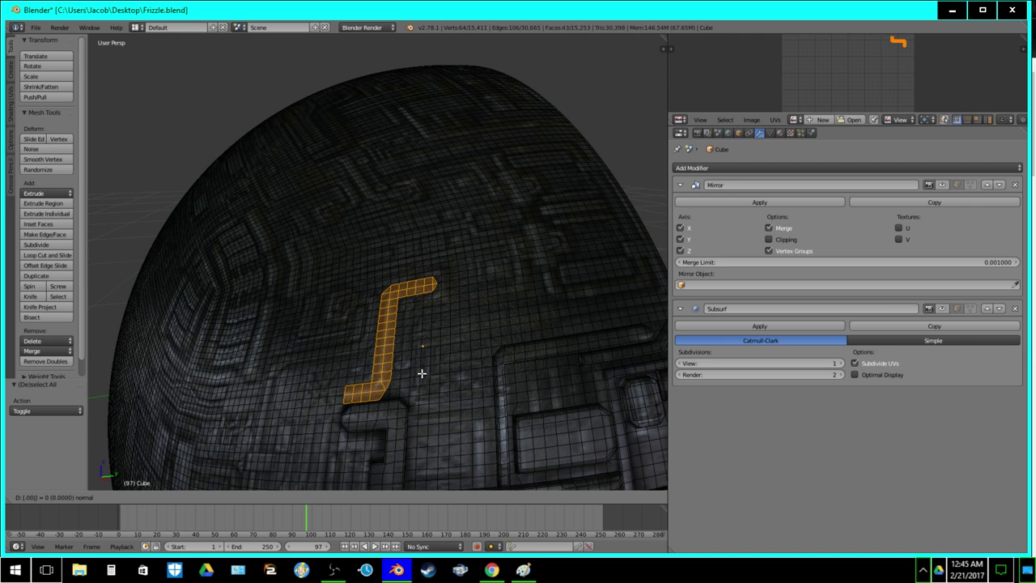
left_click(422, 372)
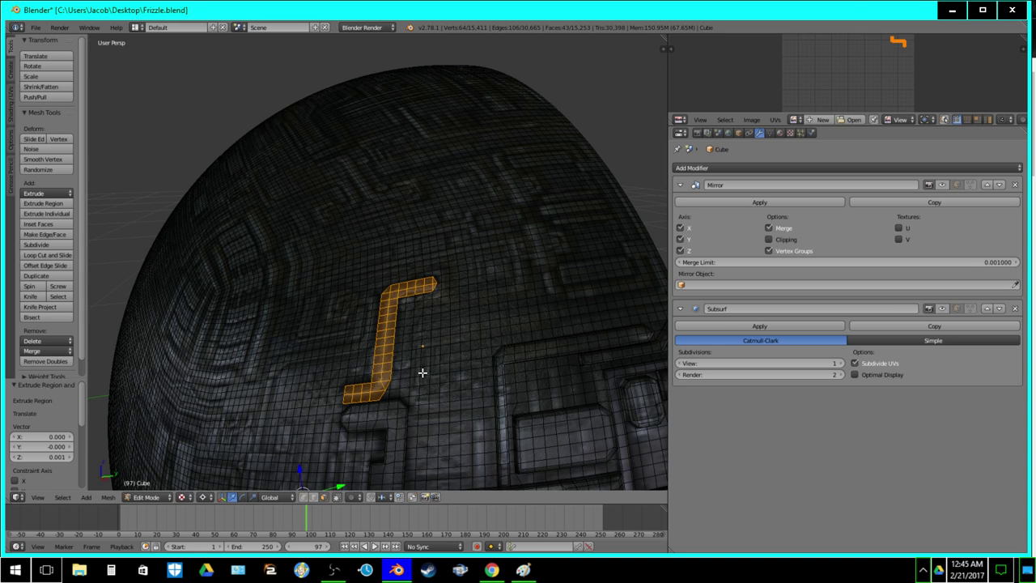
left_click(53, 224)
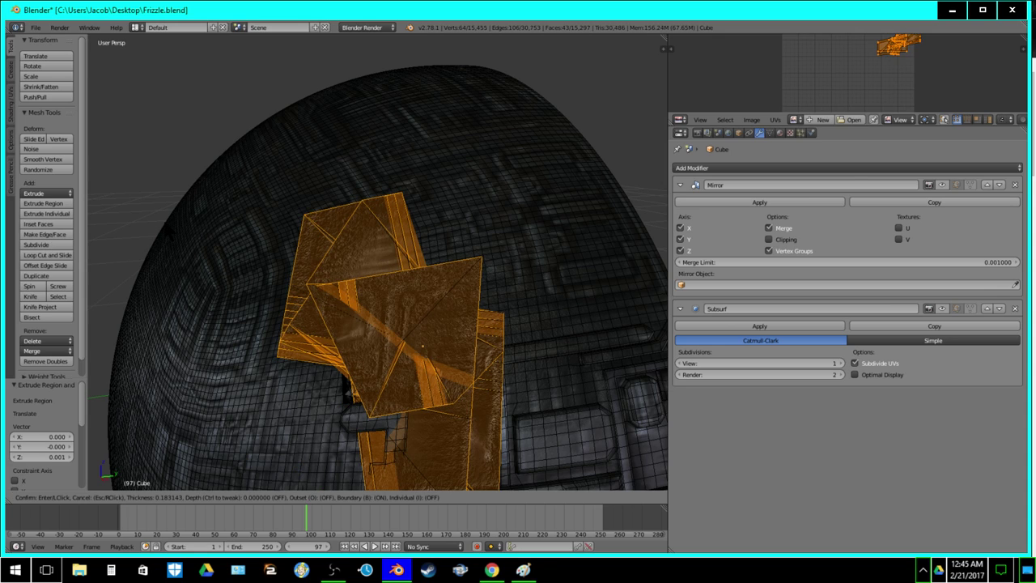
type(".001")
key("Return")
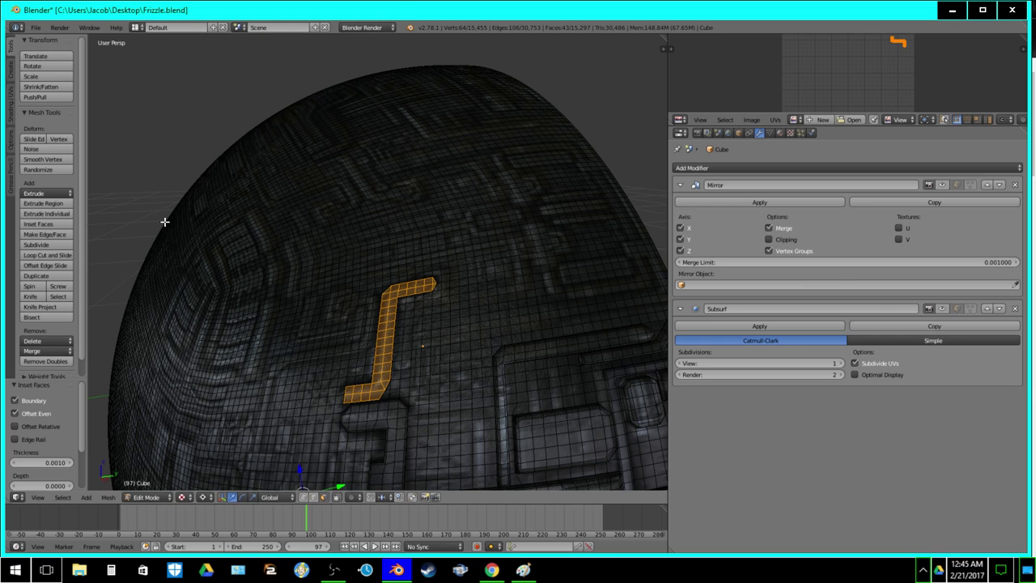
key("Tab")
middle_click_drag(587, 224, 406, 260)
scroll(403, 259, "up", 5)
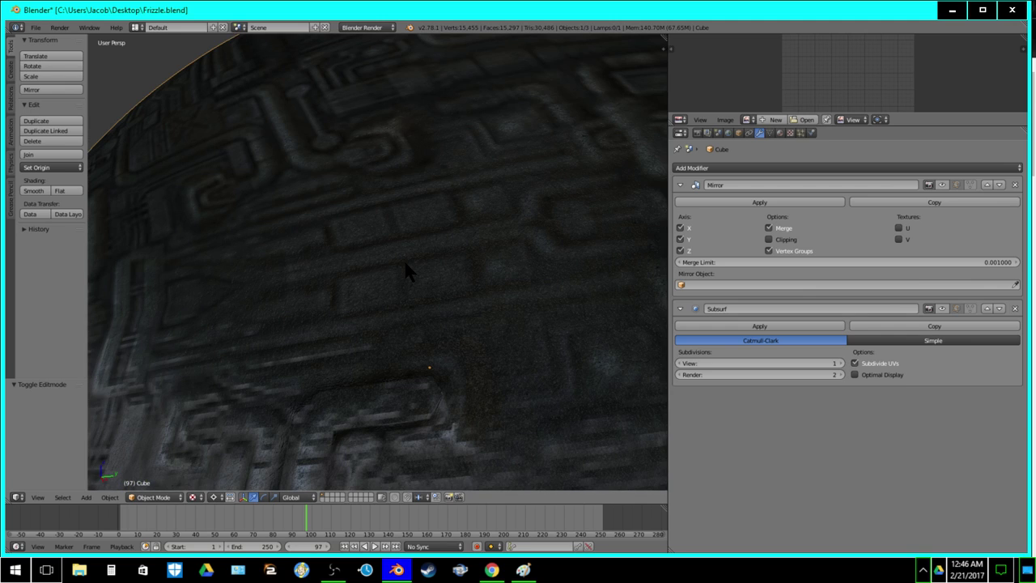
Select the C-shaped ring of eight faces wrapping around the pointed end of the raised strip
key("Tab")
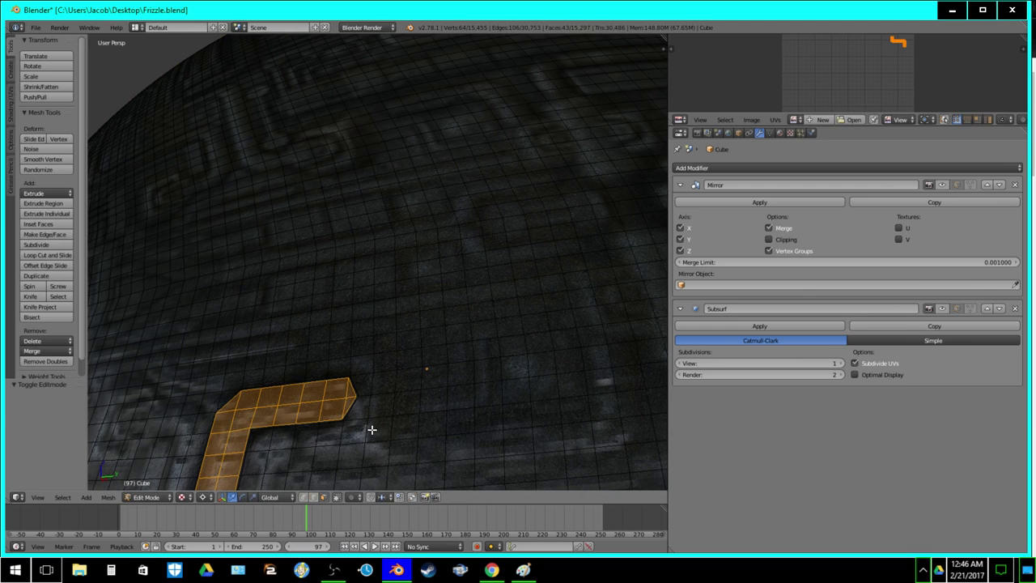
key("a")
right_click(307, 437)
right_click(329, 436, "shift")
right_click(353, 433, "shift")
right_click(361, 410, "shift")
right_click(364, 386, "shift")
right_click(361, 364, "shift")
right_click(338, 365, "shift")
right_click(320, 369, "shift")
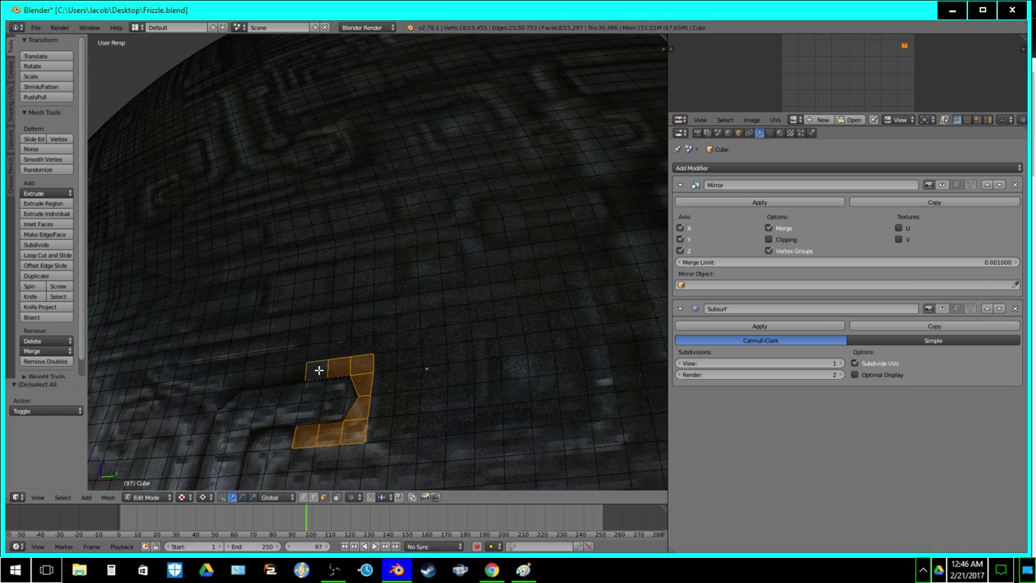
Inset the C-shaped faces by 0.001 and extrude them by 0.0005
left_click(46, 225)
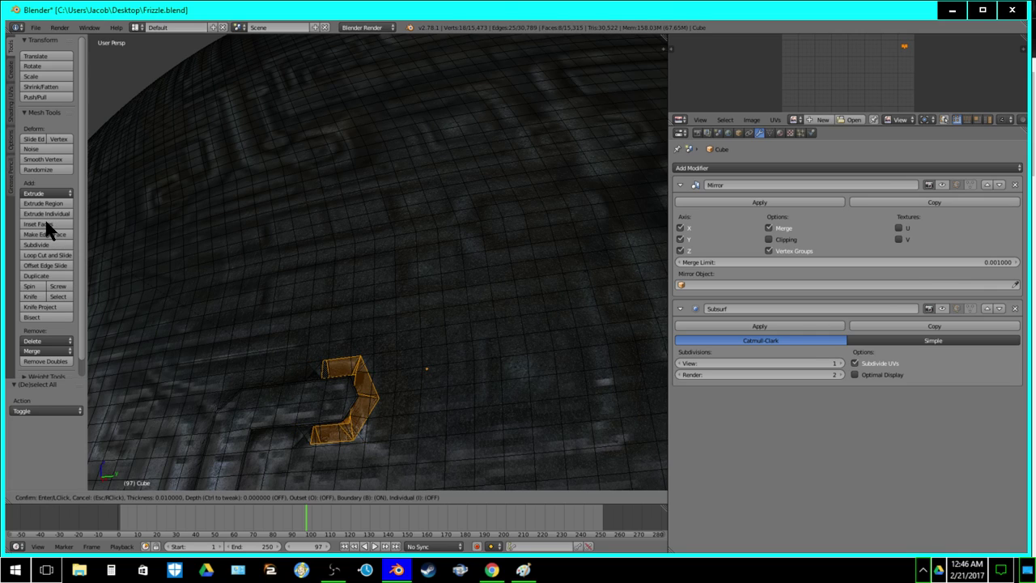
key("Return")
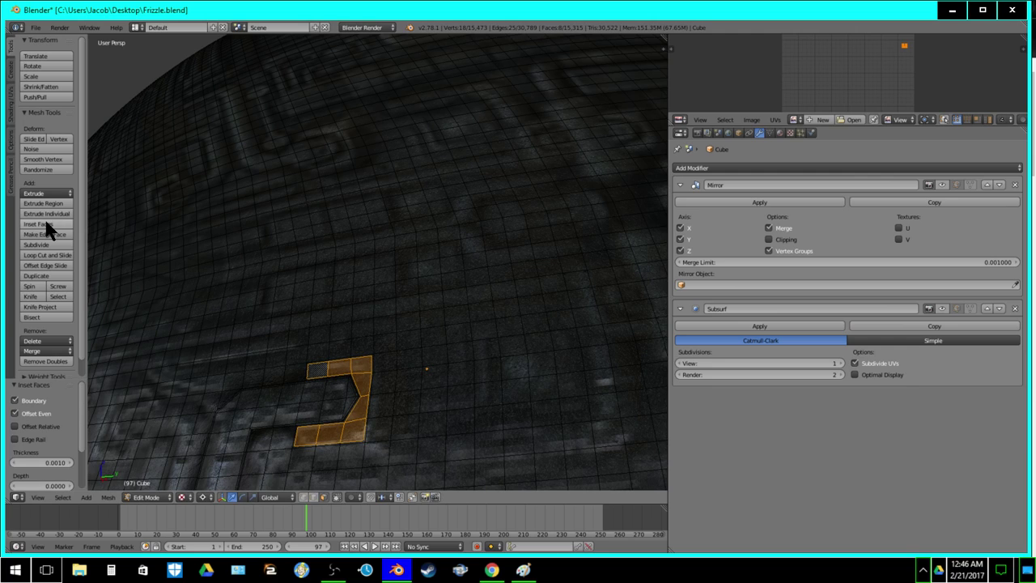
type("e.0005")
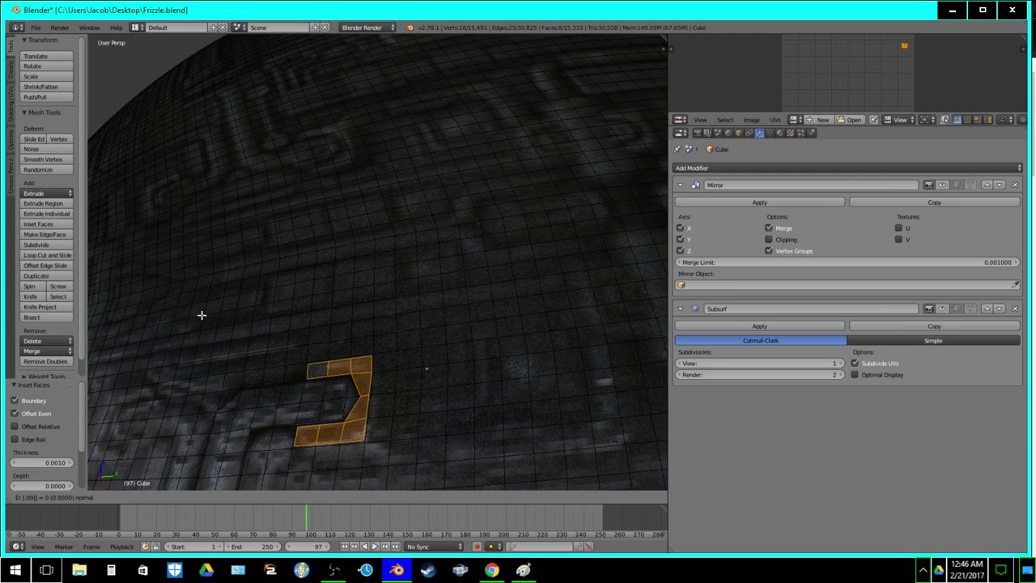
key("Return")
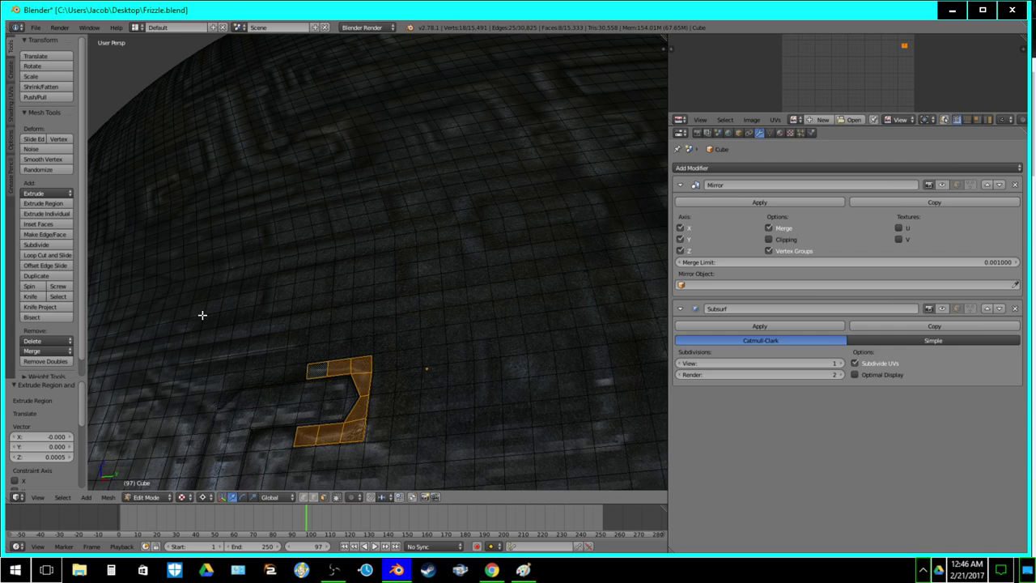
Inset the raised C-shaped faces once more by 0.001 and return to Object Mode
left_click(42, 224)
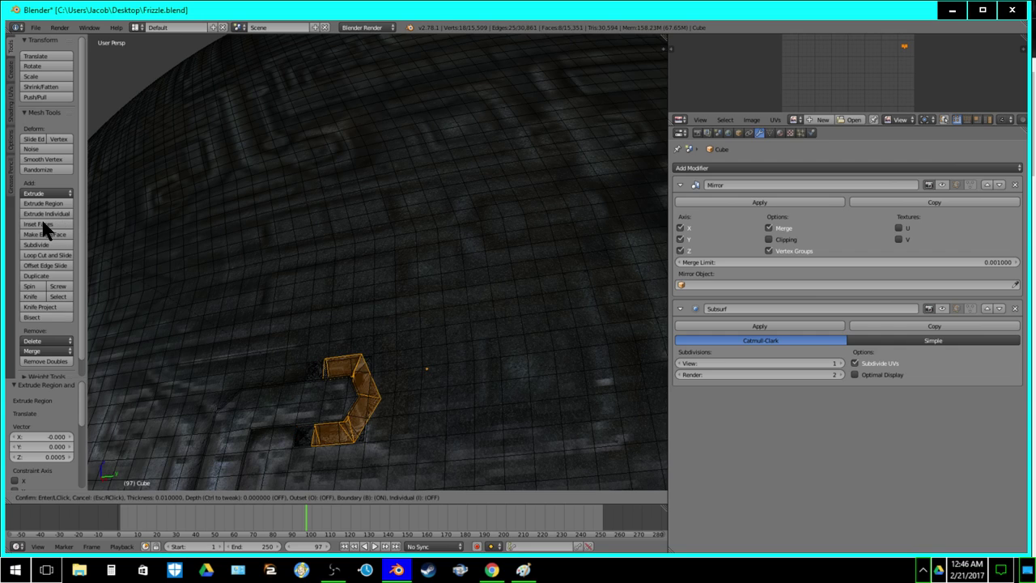
type(".001")
key("Return")
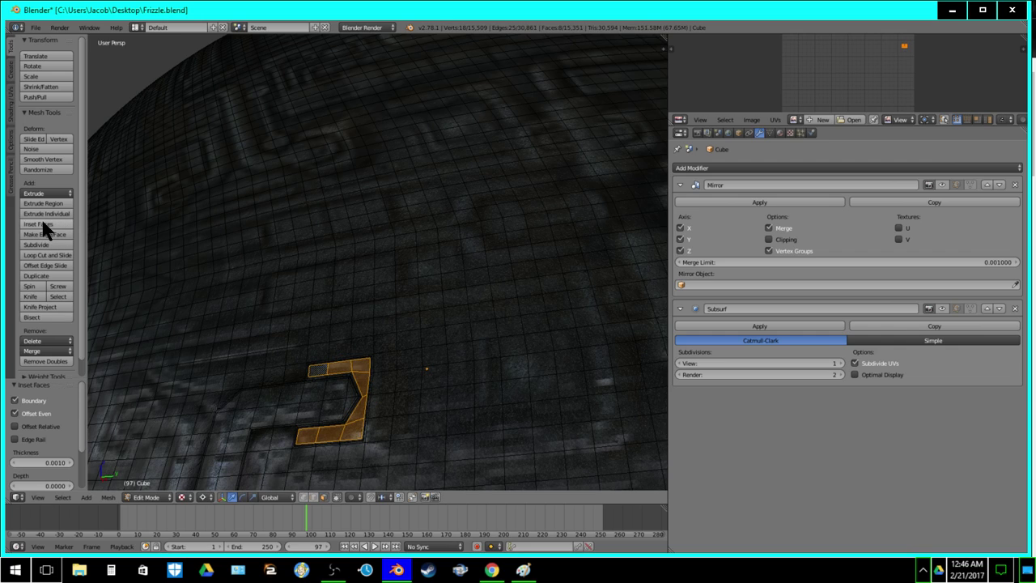
key("Tab")
scroll(274, 274, "down", 5)
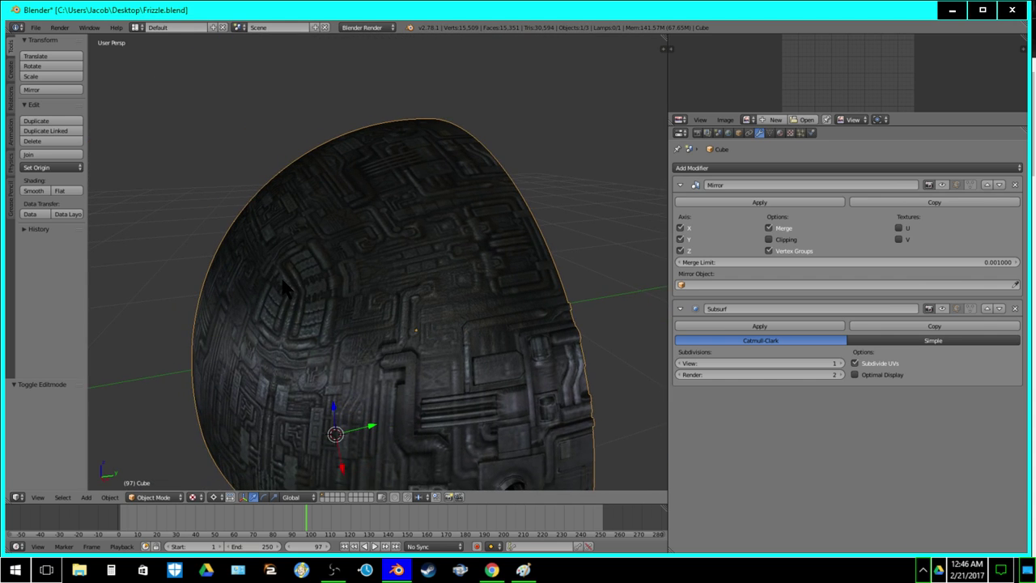
Back in Edit Mode, connect vertices with diagonal edges across faces beside the raised strip and the hook-shaped panel
scroll(277, 278, "up", 2)
middle_click_drag(277, 278, 386, 326)
key("Tab")
middle_click_drag(358, 377, 349, 321)
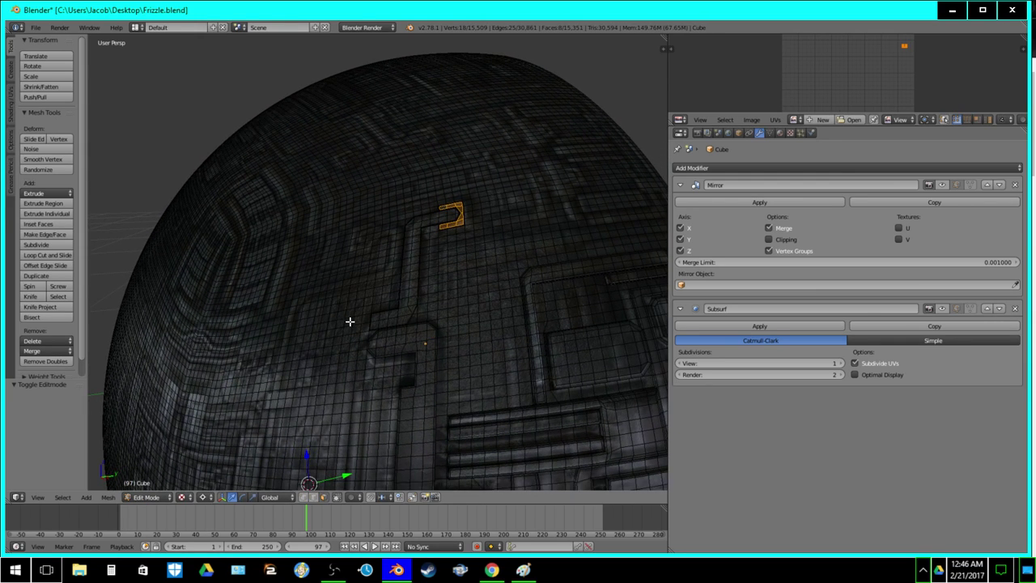
key("shift+f")
key("w")
left_click(377, 263)
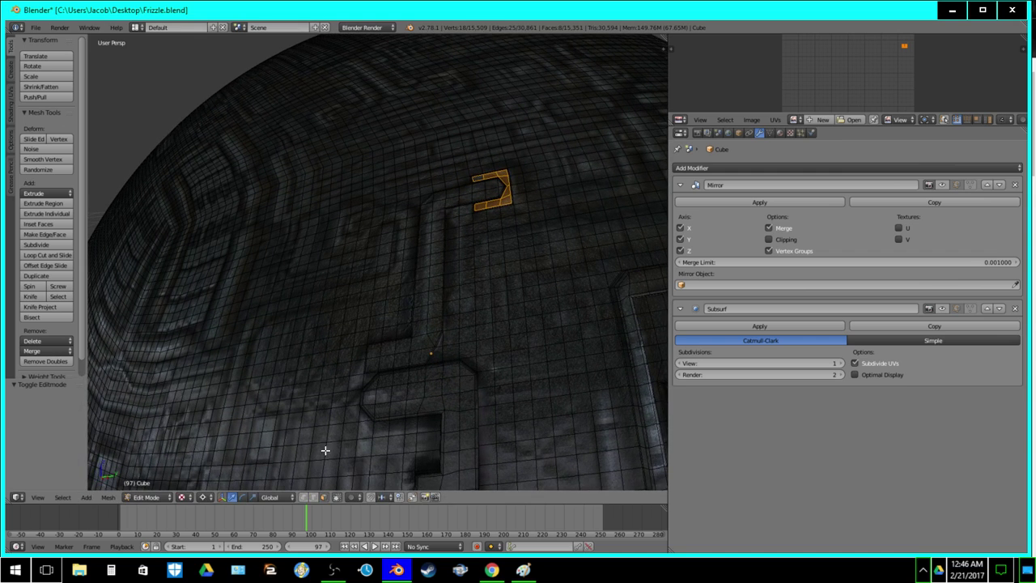
right_click(265, 415)
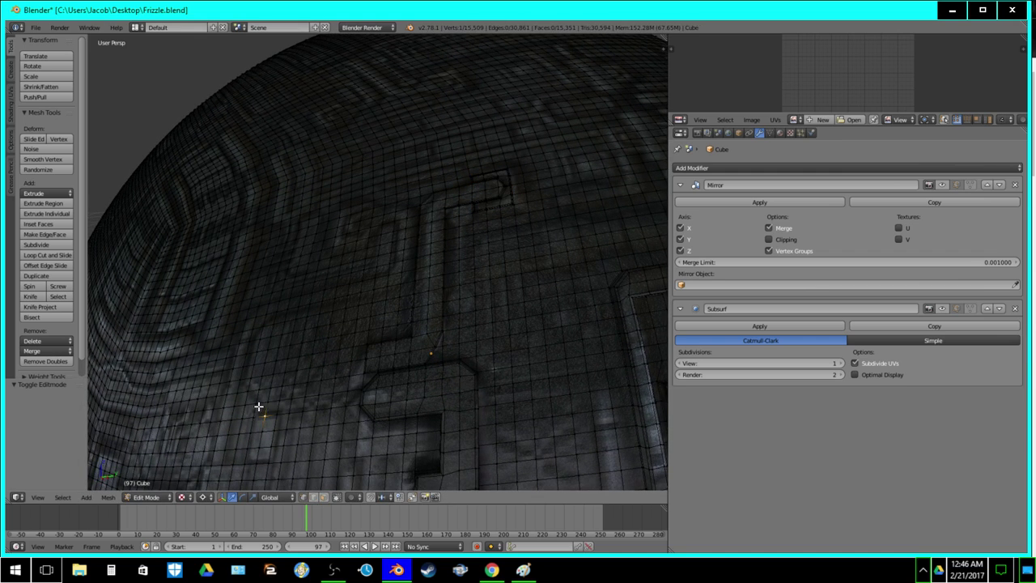
right_click(246, 388, "shift")
right_click(242, 379, "shift")
key("a")
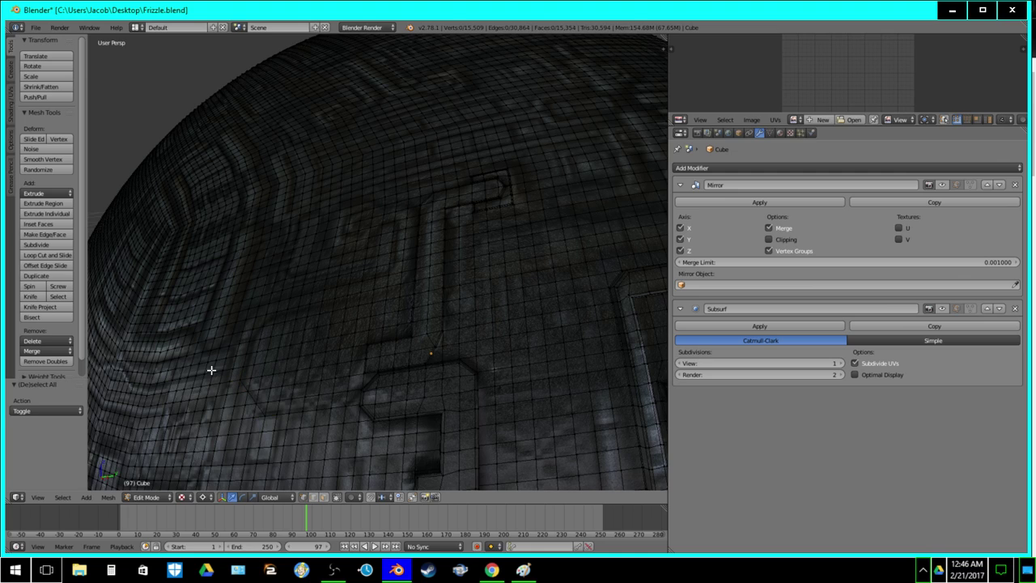
right_click(256, 326)
key("j")
key("a")
Select the row of 12 vertices leading toward the raised strip and slide them along their edges
right_click(270, 312)
left_click_drag(399, 284, 275, 313)
right_click(351, 297, "shift")
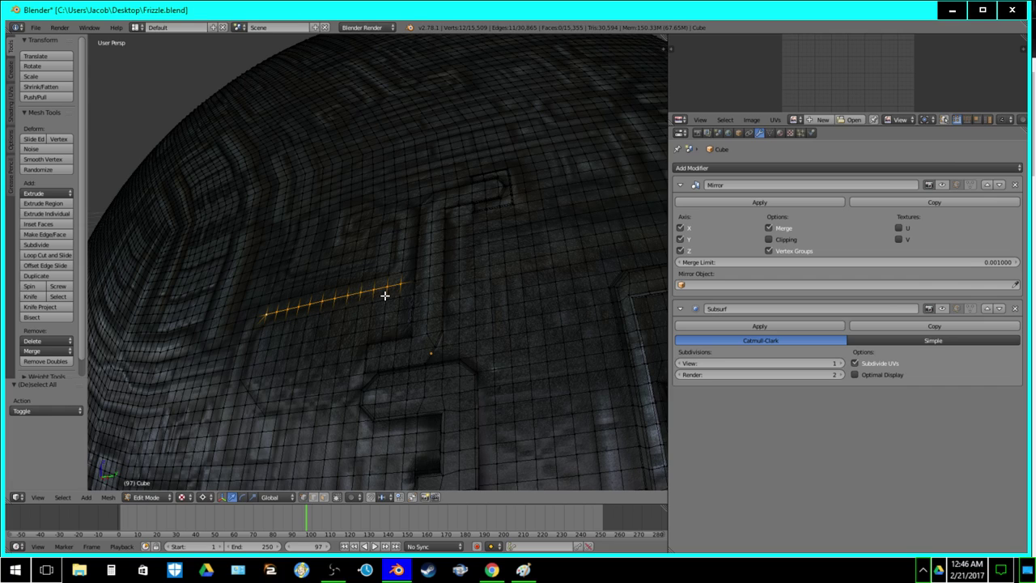
key("shift+v")
left_click(385, 299)
Slide the single corner vertex at the row's far end along its edge
key("a")
key("shift+v")
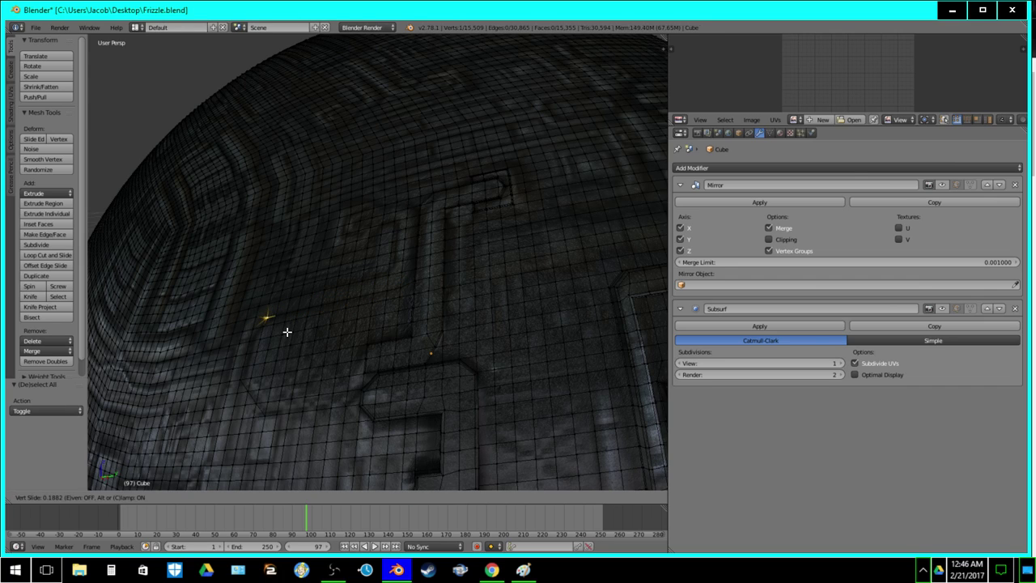
left_click(287, 331)
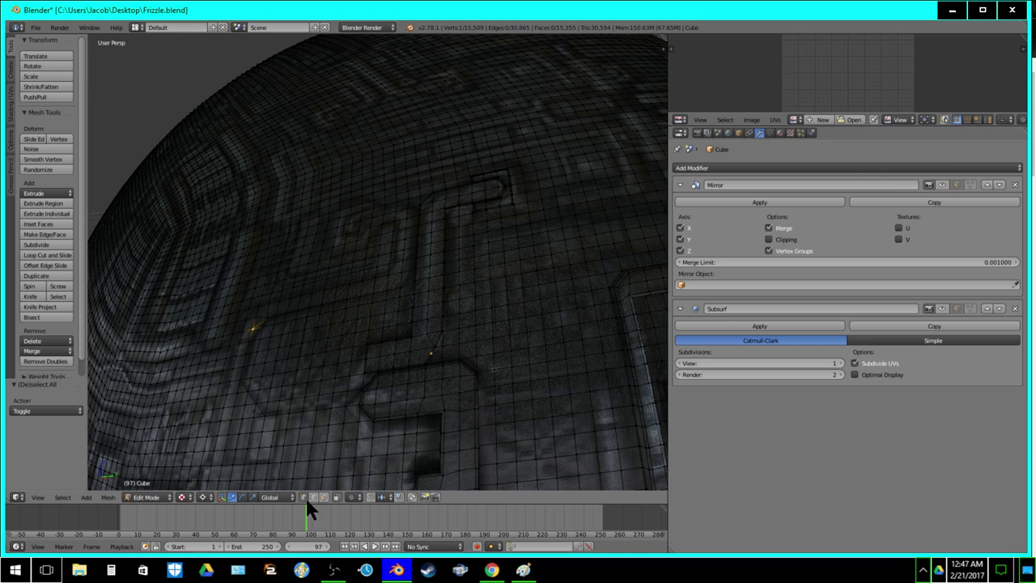
Select a stepped path of faces beside the raised strip, following its bend above the hook-shaped panel
left_click(323, 495)
scroll(341, 407, "down", 5)
scroll(342, 405, "up", 5)
key("Tab")
middle_click_drag(342, 404, 339, 339)
key("Tab")
left_click(342, 288)
left_click(357, 284, "shift")
left_click(371, 281, "shift")
left_click(385, 277, "shift")
left_click(400, 274, "shift")
left_click(399, 259, "shift")
left_click(429, 267, "shift")
left_click(413, 271, "shift")
left_click(428, 253, "shift")
left_click(430, 240, "shift")
left_click(430, 226, "shift")
left_click(432, 215, "shift")
left_click(445, 210, "shift")
left_click(460, 208, "shift")
left_click(474, 203, "shift")
left_click(475, 192, "shift")
left_click(474, 180, "shift")
left_click(473, 168, "shift")
left_click(460, 174, "shift")
left_click(455, 184, "shift")
left_click(441, 182, "shift")
left_click(478, 172, "shift")
left_click(479, 172, "shift")
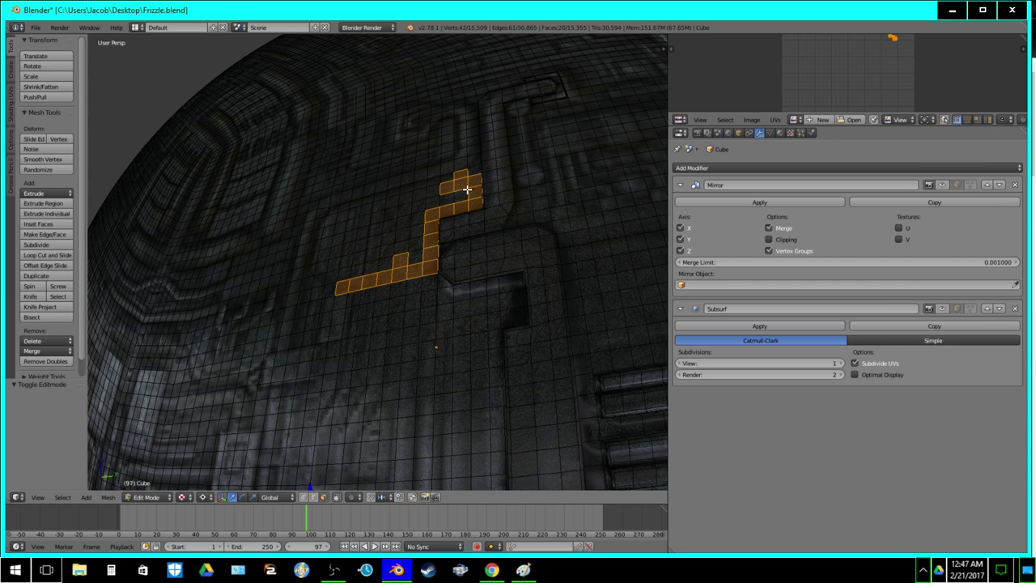
Switch to vertex selection, clear the selected faces, and connect two vertices with an edge across the corner face beside the raised strip
left_click(305, 496)
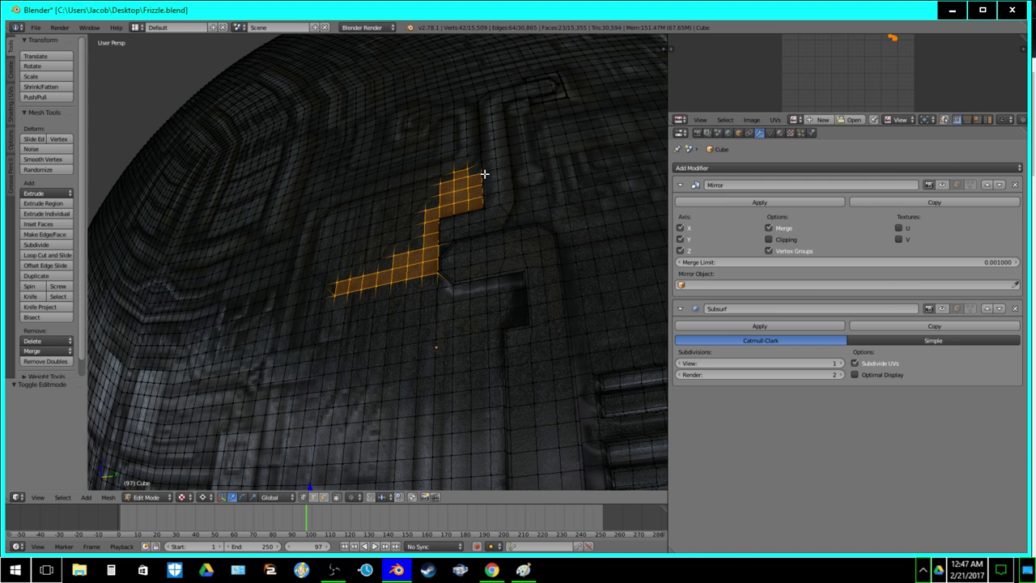
key("a")
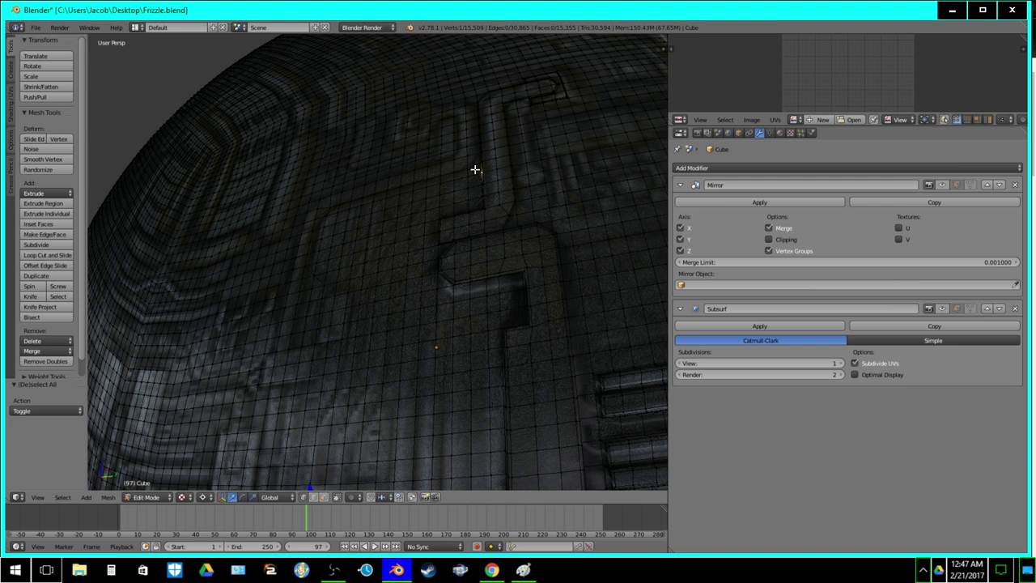
scroll(476, 171, "up", 1)
scroll(476, 171, "down", 1)
scroll(476, 170, "up", 1)
scroll(476, 170, "down", 1)
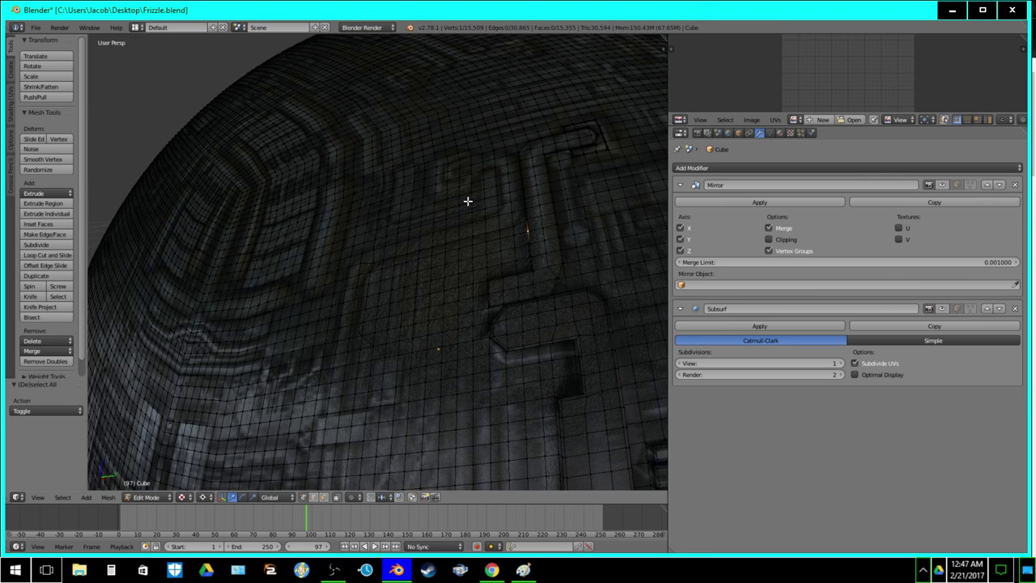
right_click(512, 232, "shift")
key("j")
Select the column of six vertices at the far side of the bare area, opposite the raised strip
key("a")
left_click(363, 326, "alt")
key("a")
left_click(312, 498)
right_click(364, 330)
right_click(368, 294, "shift")
right_click(367, 284, "shift")
key("ctrl+z")
right_click(369, 289, "shift")
Slide the six-vertex column along its edges, away from the raised strip, by a factor of 0.488
key("shift+v")
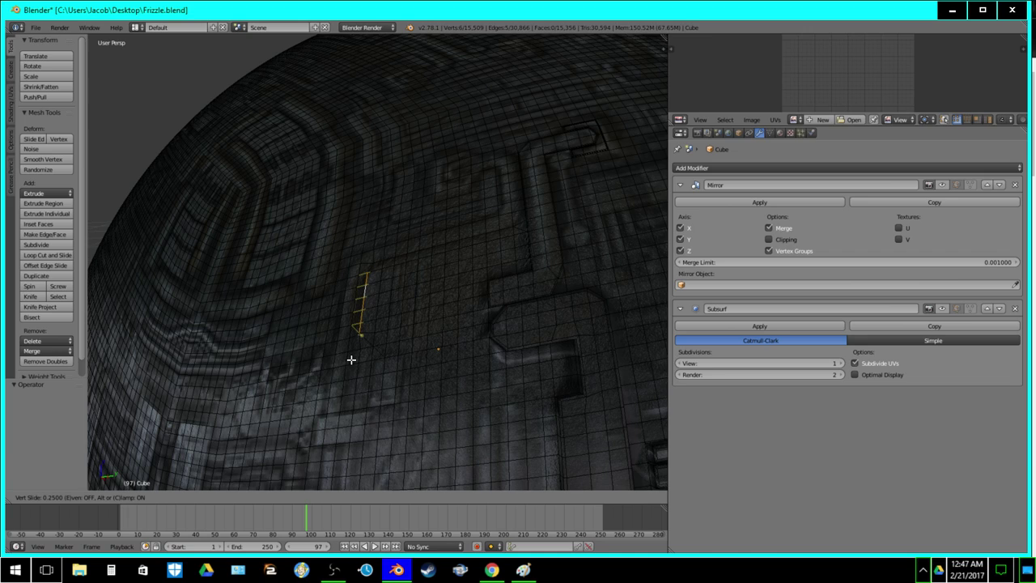
left_click(351, 360)
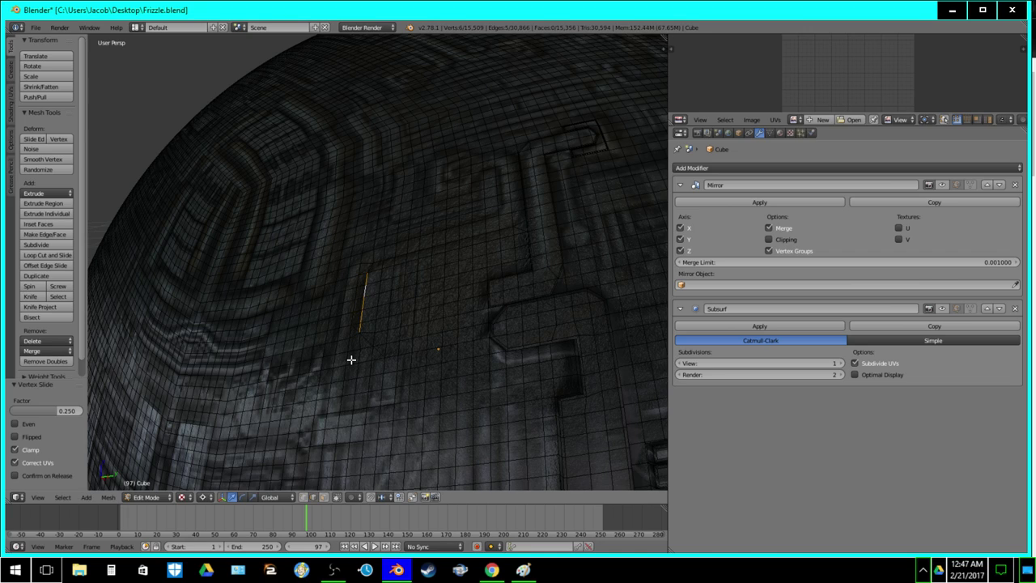
key("ctrl+z")
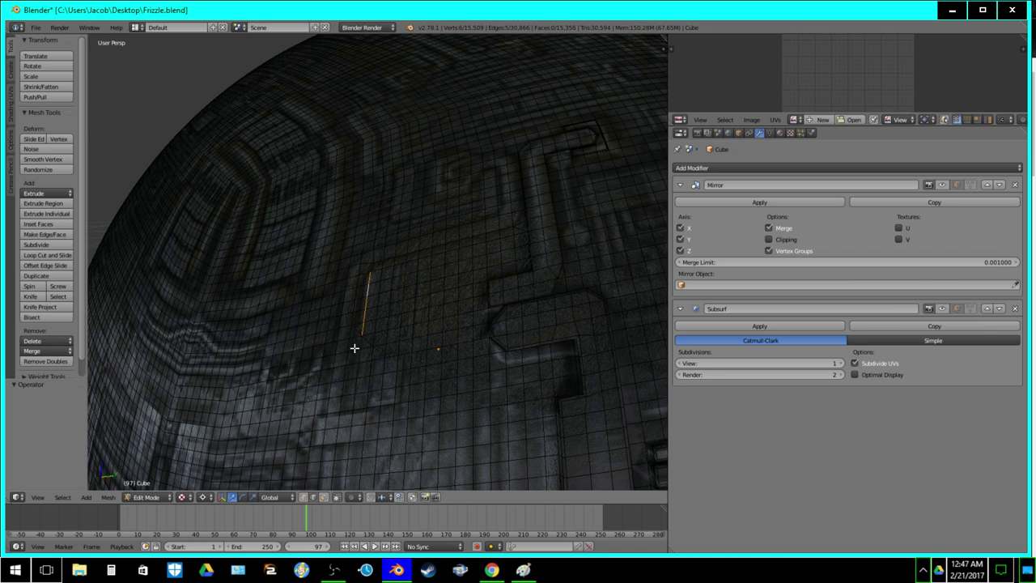
key("shift+v")
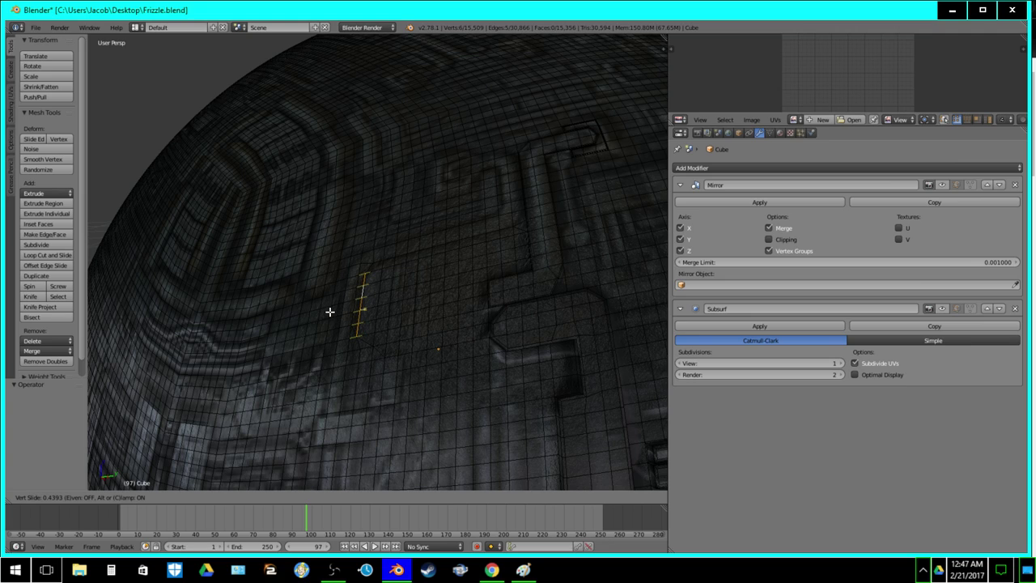
left_click(330, 312)
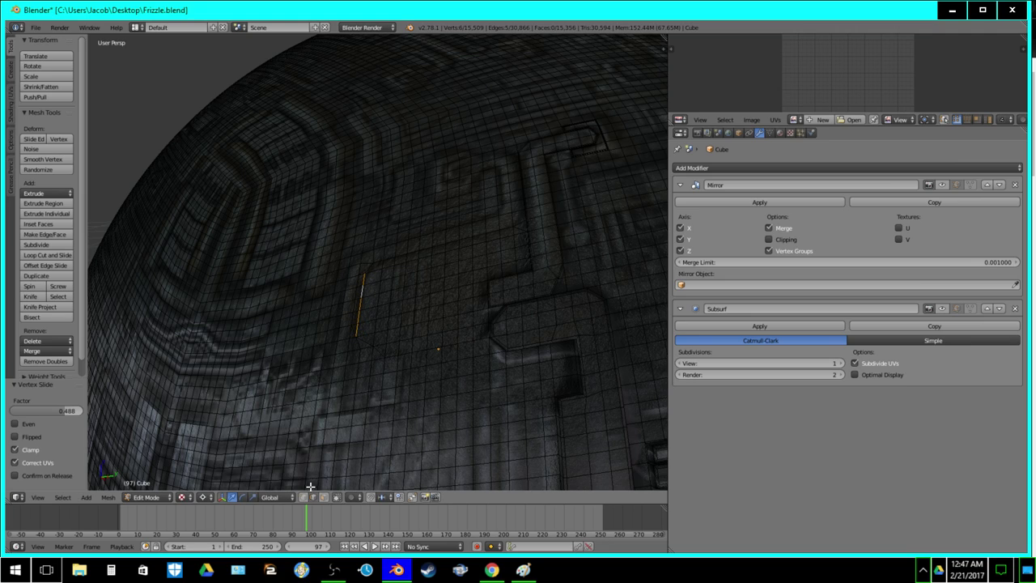
In face selection, select the faces outlining a cut-cornered panel between the slid vertex column, the raised strip and the hook-shaped panel
left_click(321, 494)
key("c")
mouse_move(383, 327)
left_mouse_down()
mouse_move(372, 334)
mouse_move(385, 346)
left_mouse_up()
left_click(413, 342, "shift")
right_click(464, 329, "ctrl")
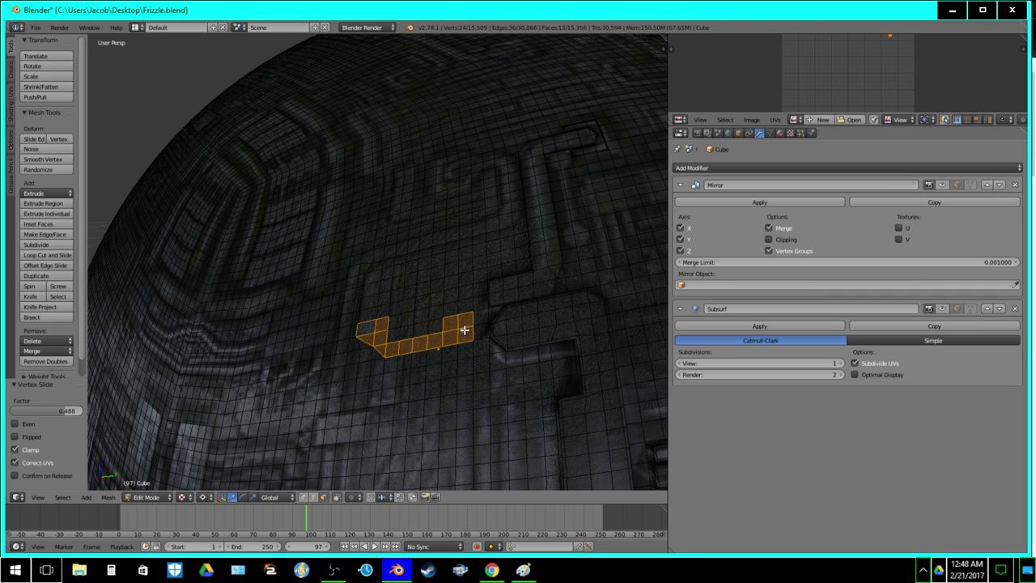
mouse_move(475, 328)
left_mouse_down()
mouse_move(373, 310)
mouse_move(373, 281)
left_mouse_up()
right_click(417, 260, "ctrl")
right_click(441, 257, "ctrl")
right_click(471, 253, "ctrl")
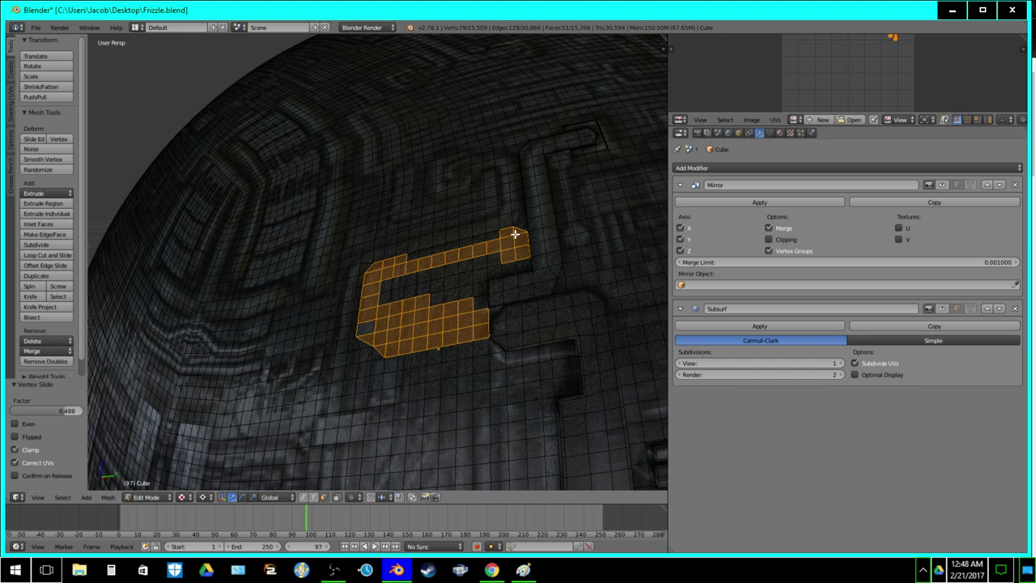
Fill in the panel selection by adding all remaining faces inside its outline
right_click(465, 285, "ctrl")
right_click(406, 292, "ctrl")
scroll(398, 298, "down", 3)
mouse_move(400, 294)
left_mouse_down()
mouse_move(423, 268)
mouse_move(501, 248)
mouse_move(442, 290)
left_mouse_up()
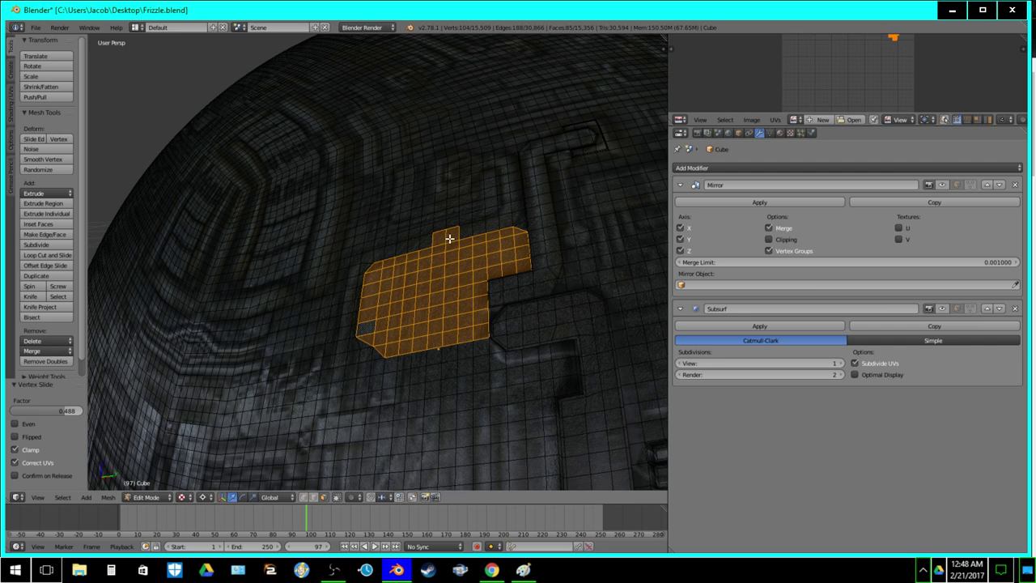
type("e.001")
key("Return")
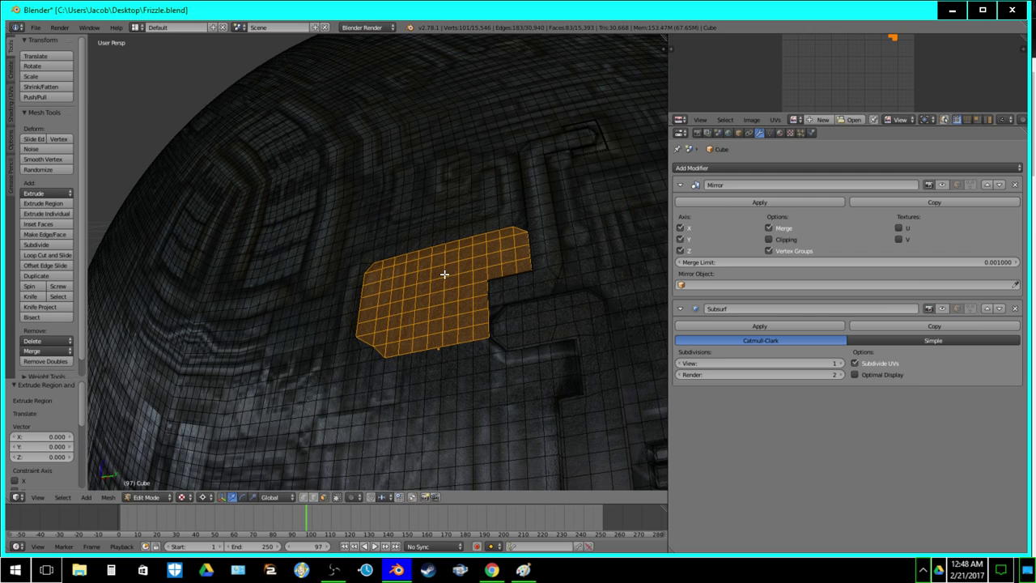
key("ctrl+z")
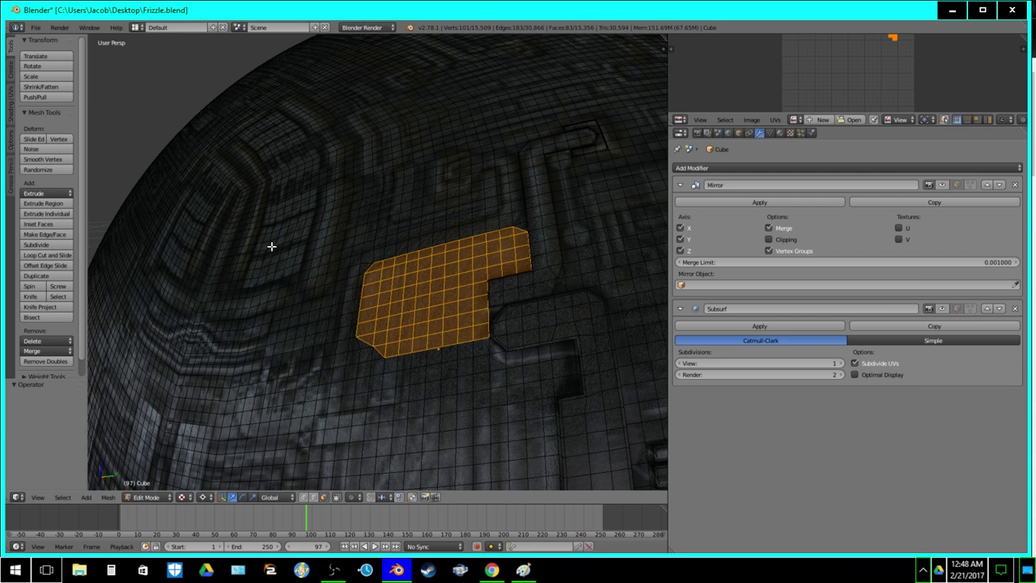
Inset the selected panel faces by 0.001 and extrude them outward by 0.005
left_click(49, 223)
type(".001")
key("Return")
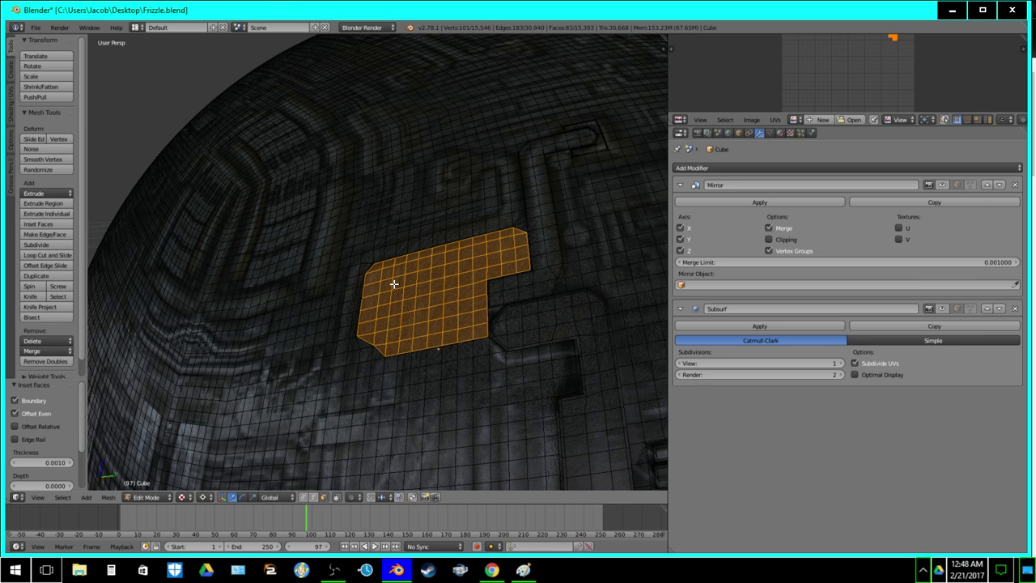
type("e.005")
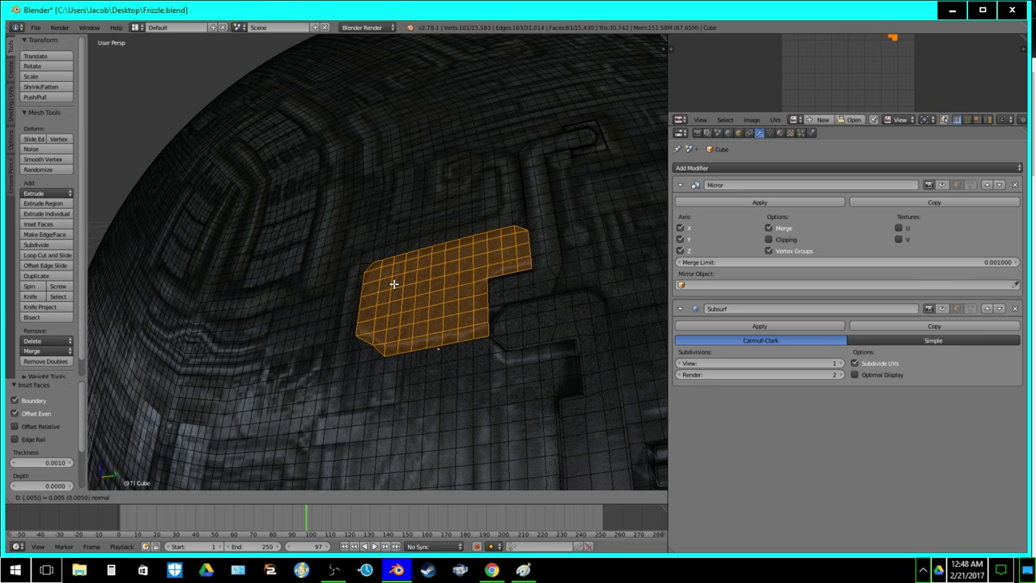
key("Return")
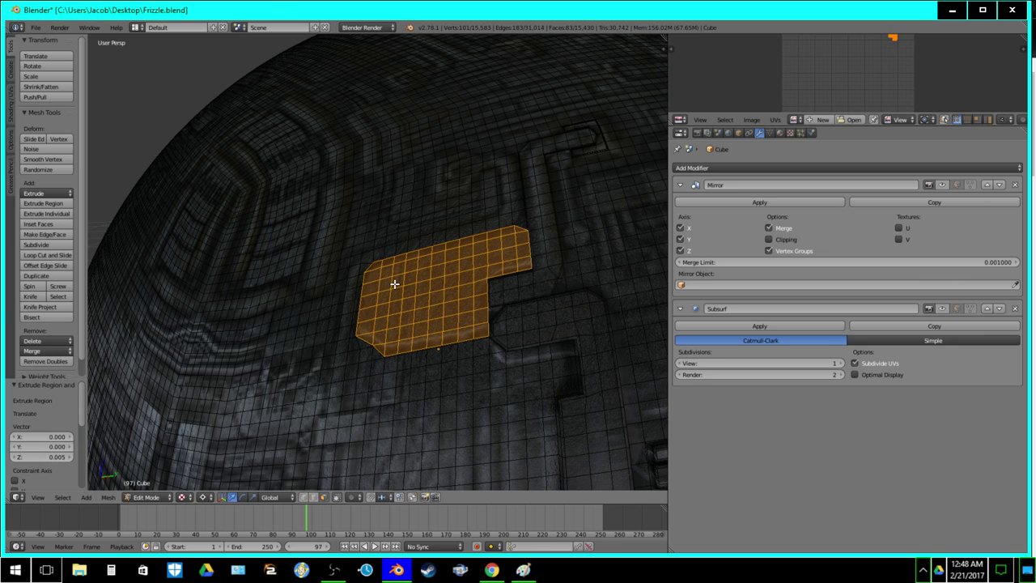
Inset the raised panel's top faces by 0.005 and return to Object Mode
left_click(43, 224)
type(".005")
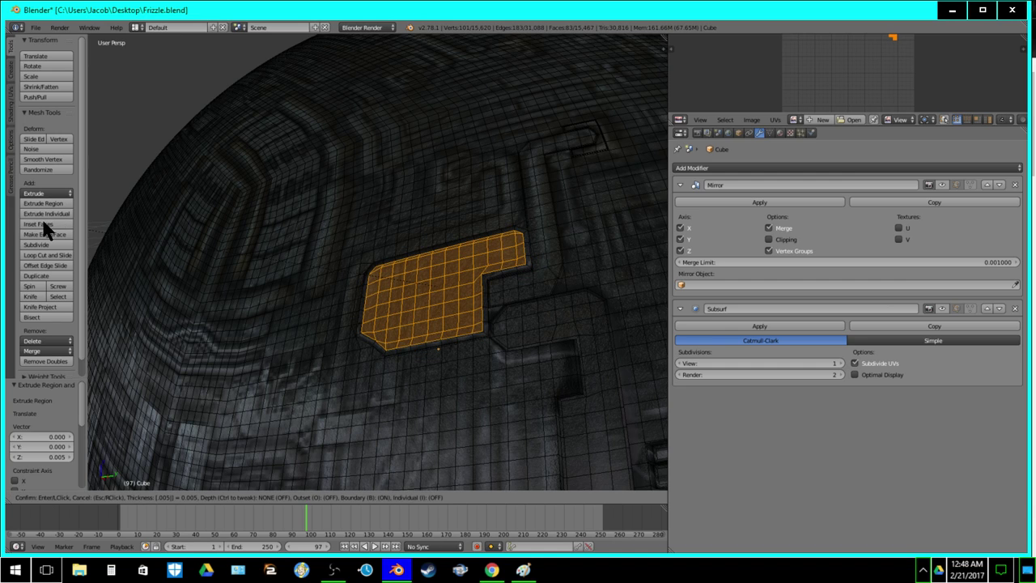
key("Return")
key("Tab")
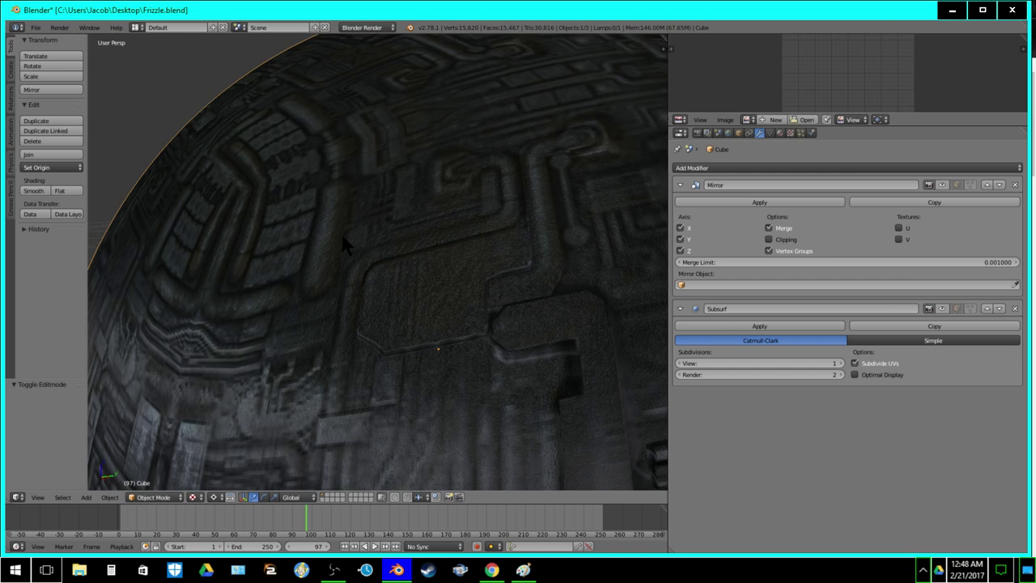
Examine the new raised panel and the surrounding surface details from close up and from farther away
scroll(343, 236, "down", 3)
middle_click_drag(343, 236, 331, 264)
scroll(333, 284, "up", 5)
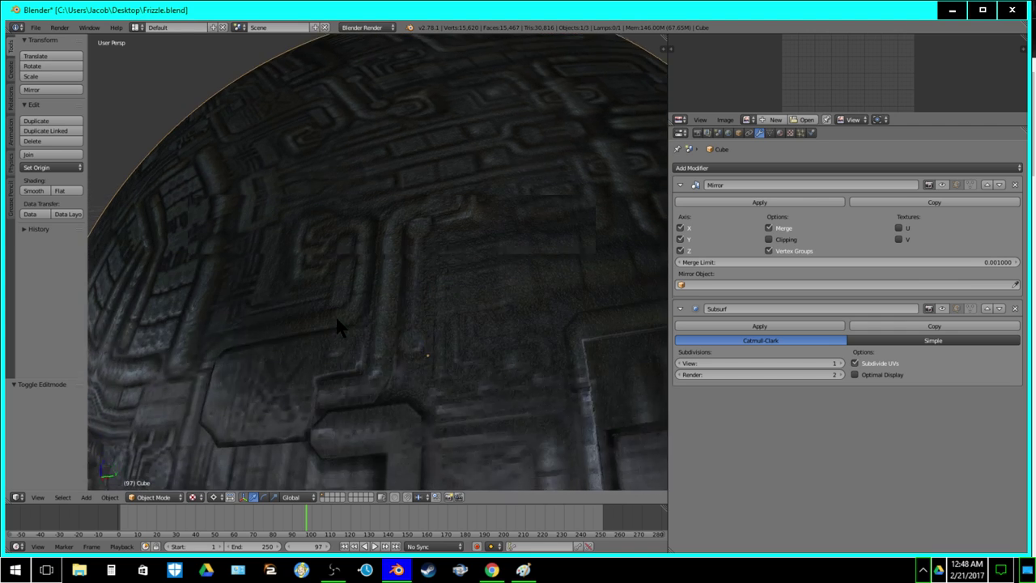
middle_click_drag(337, 319, 341, 319)
mouse_move(448, 324)
middle_mouse_down()
mouse_move(434, 307)
mouse_move(420, 332)
mouse_move(463, 322)
middle_mouse_up()
scroll(434, 308, "down", 3)
scroll(433, 304, "down", 4)
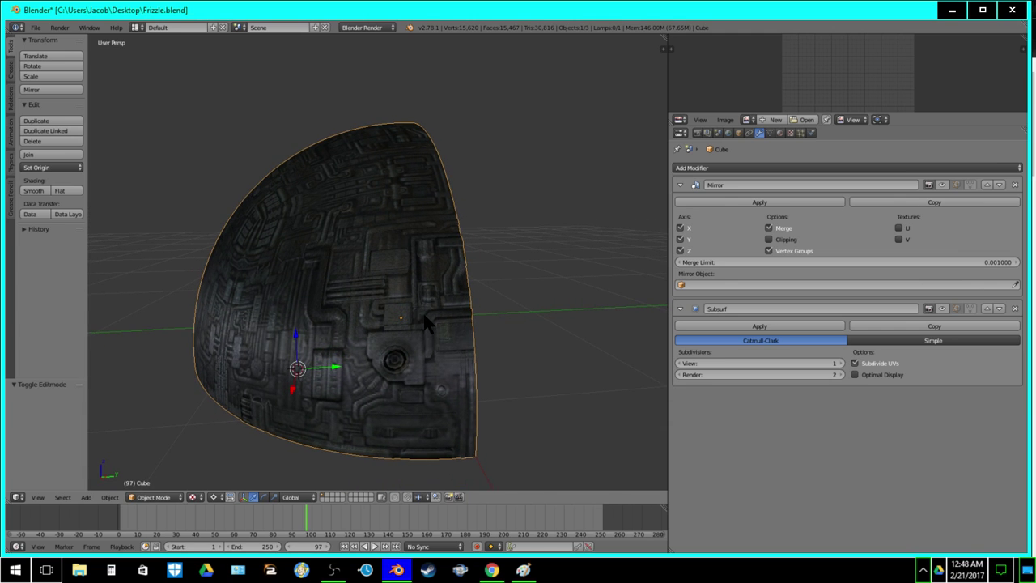
Show the Mirror modifier's result in the viewport and check the new panel's place on the full sphere
left_click(941, 185)
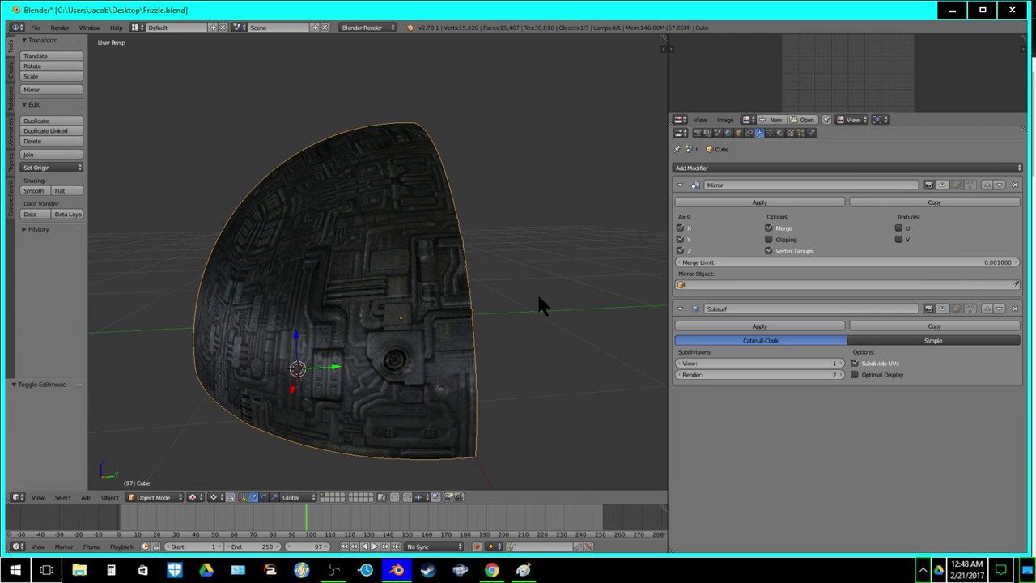
middle_click_drag(478, 298, 428, 275)
scroll(439, 262, "down", 3)
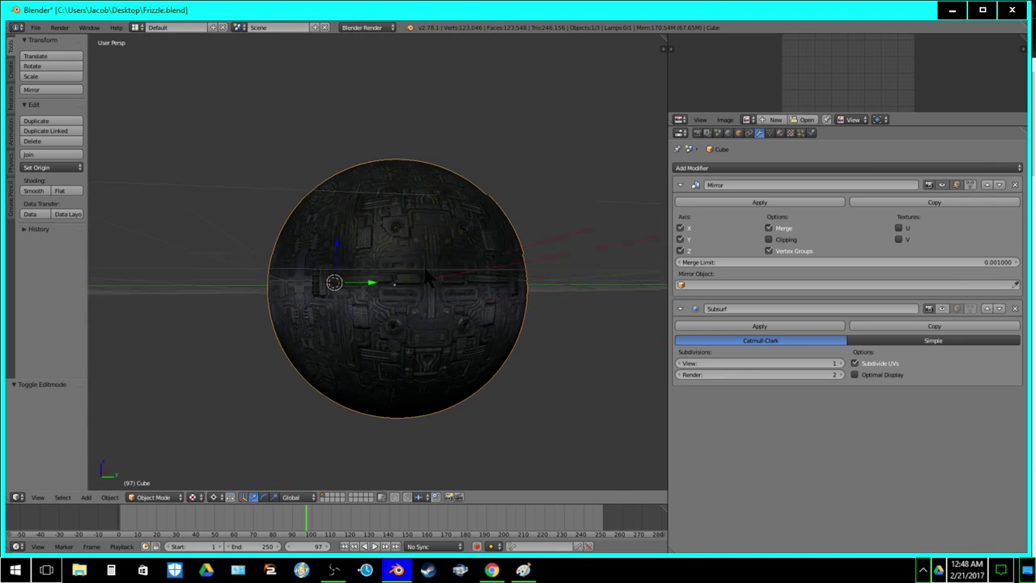
scroll(428, 275, "up", 3)
key("Tab")
middle_click_drag(354, 231, 416, 340)
scroll(424, 297, "up", 3)
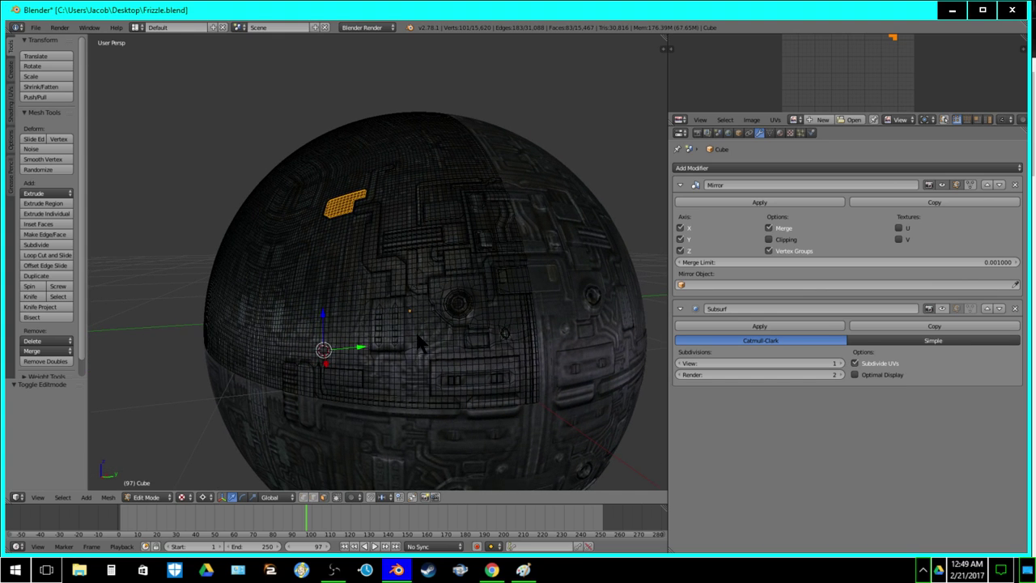
key("Tab")
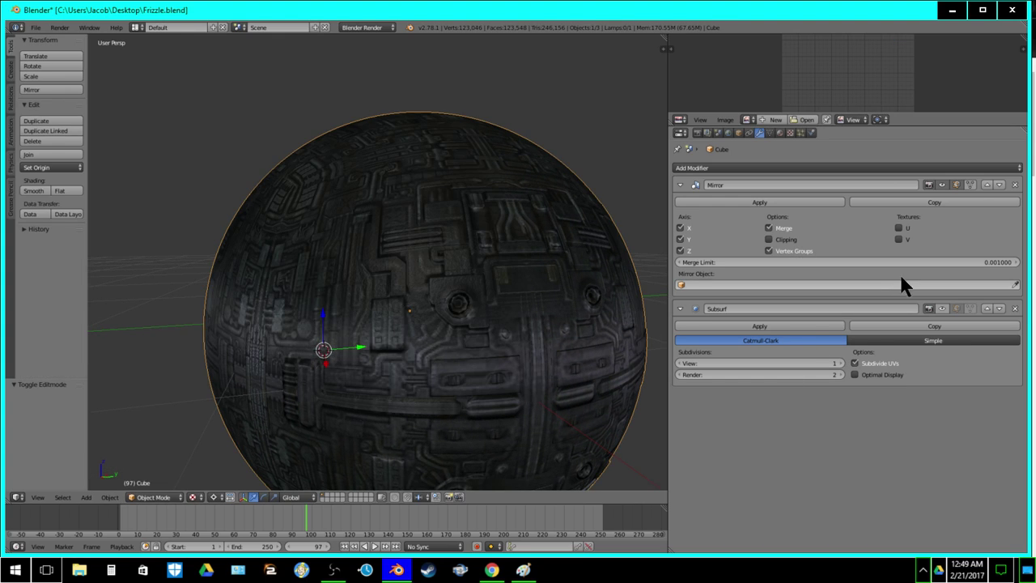